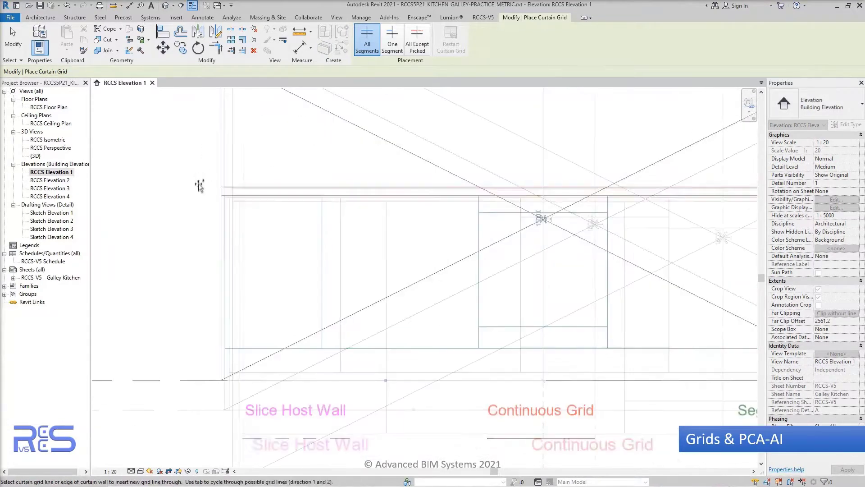
- Place one-segment grid lines for the end panels, kickboard, cabinet dividers and oven opening along the base run in RCCS Elevation 1
scroll(199, 186, "up", 3)
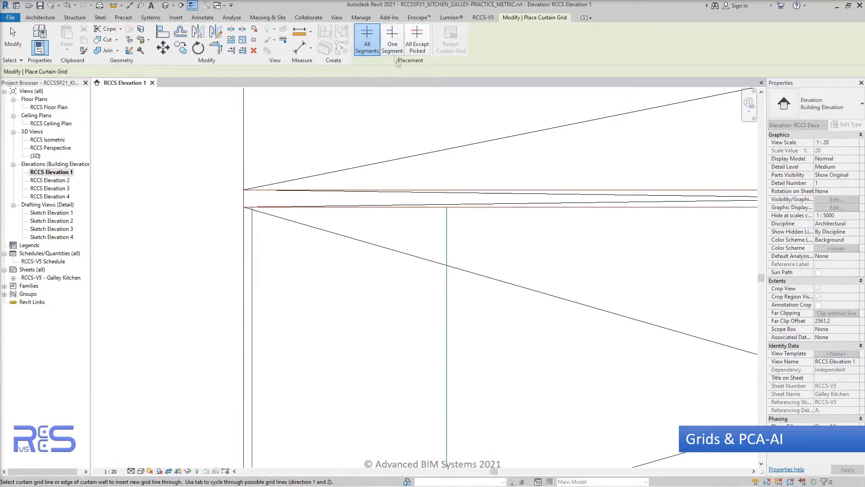
left_click(392, 41)
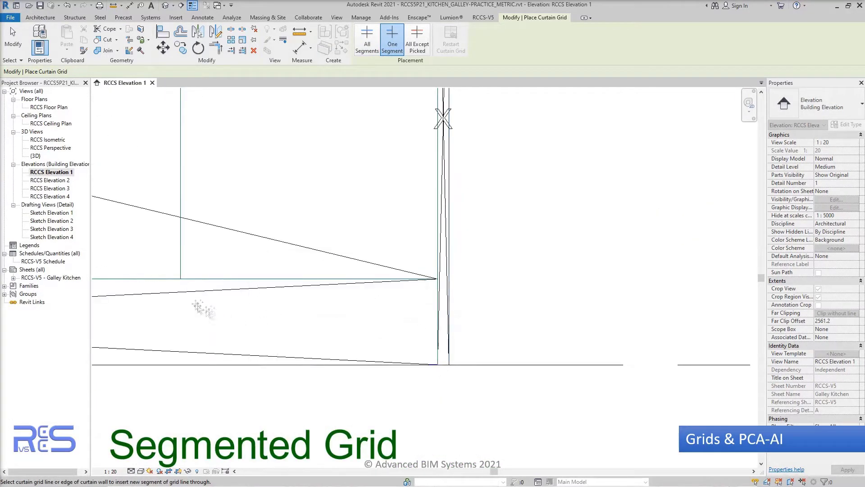
middle_click_drag(177, 306, 612, 341)
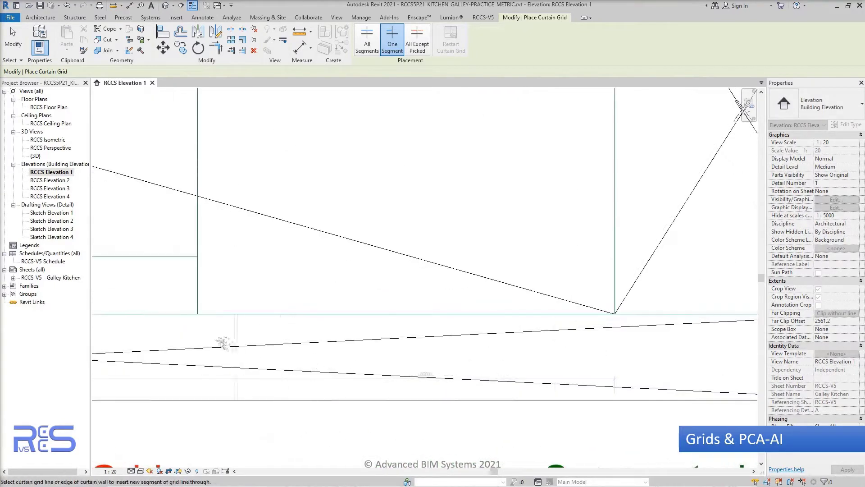
left_click(197, 312)
middle_click_drag(178, 338, 516, 366)
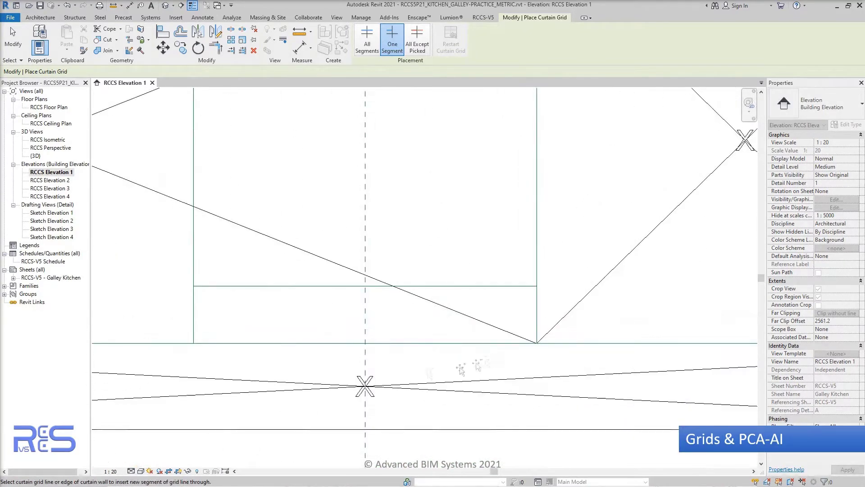
scroll(193, 342, "up", 3)
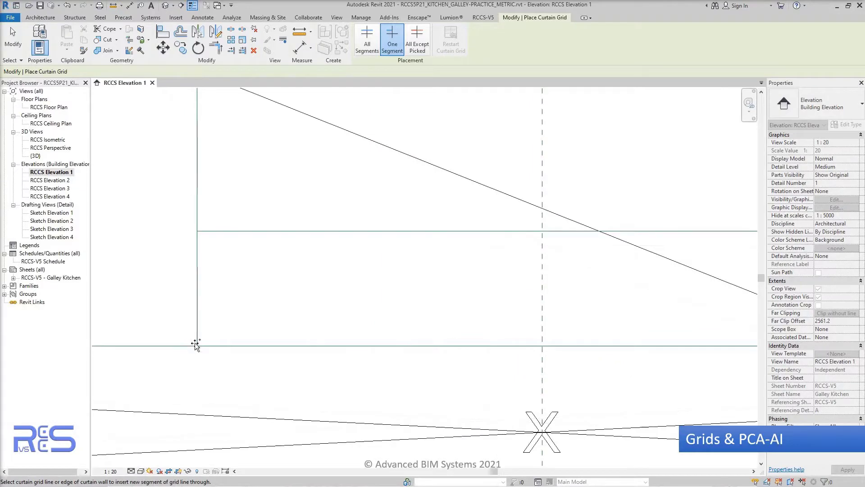
scroll(237, 344, "down", 4)
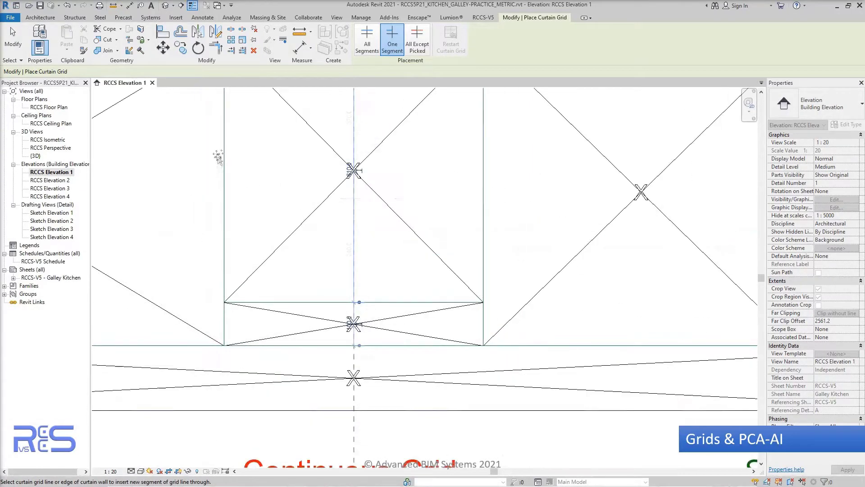
- Place one-segment grid lines for the upper edge of the oven opening and the base run's leftmost cabinet divider
middle_click_drag(209, 97, 214, 273)
scroll(217, 248, "up", 4)
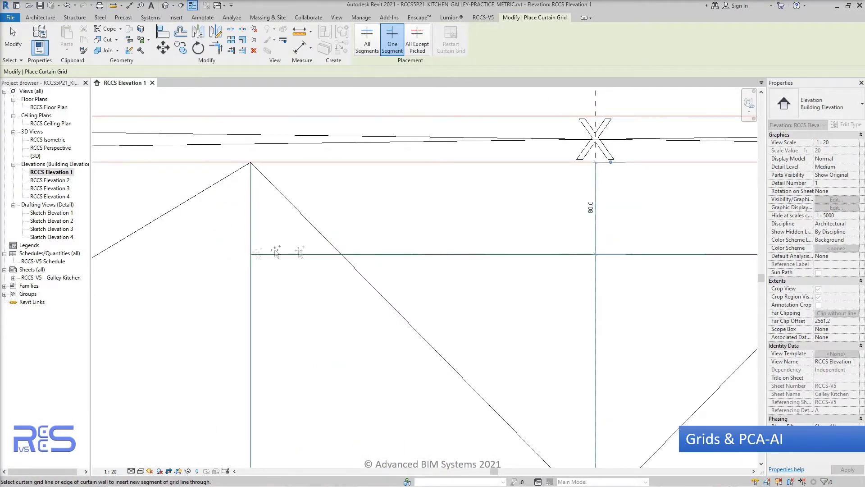
scroll(276, 251, "down", 3)
scroll(283, 348, "up", 5)
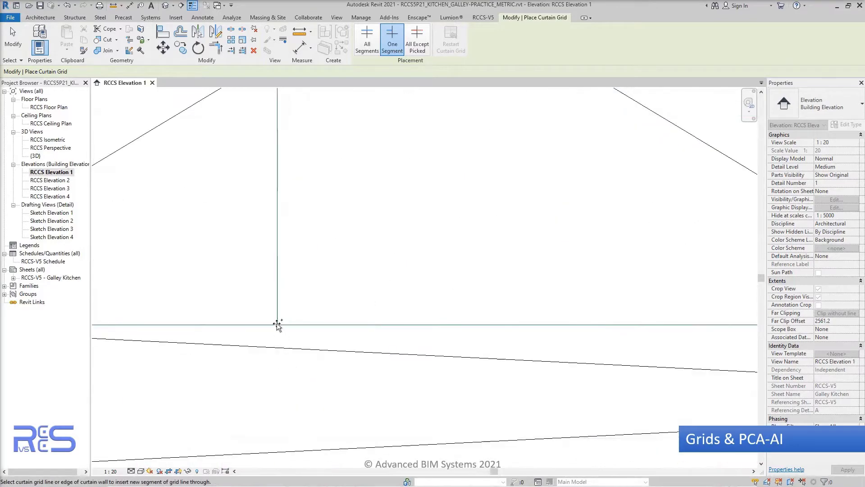
scroll(278, 325, "down", 4)
- Place a one-segment grid line on the divider of the rightmost wall cabinet in the upper run
scroll(243, 306, "up", 5)
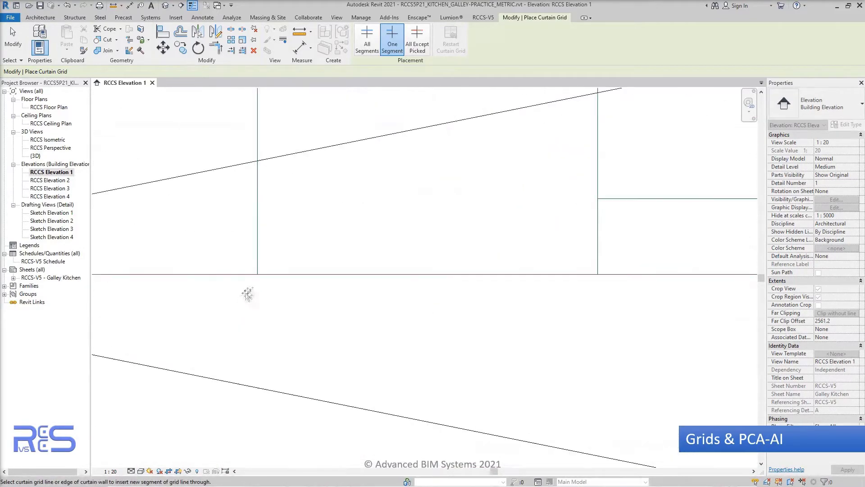
scroll(225, 298, "down", 4)
scroll(241, 335, "up", 5)
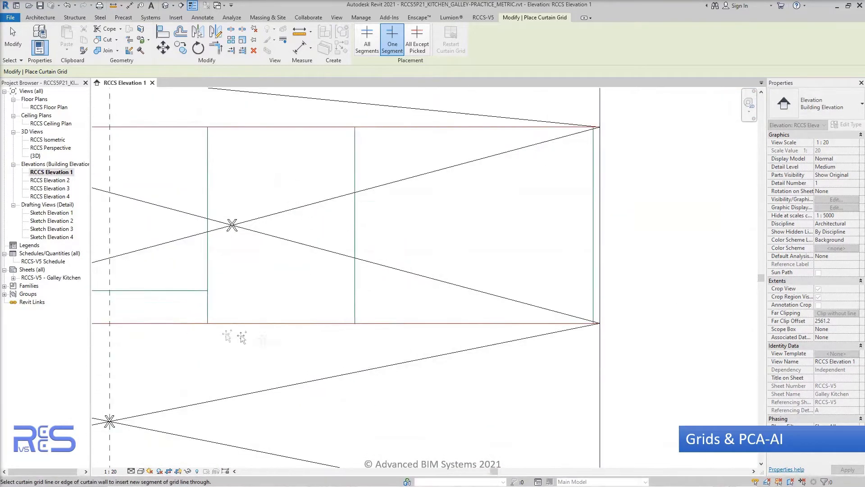
left_click(346, 293)
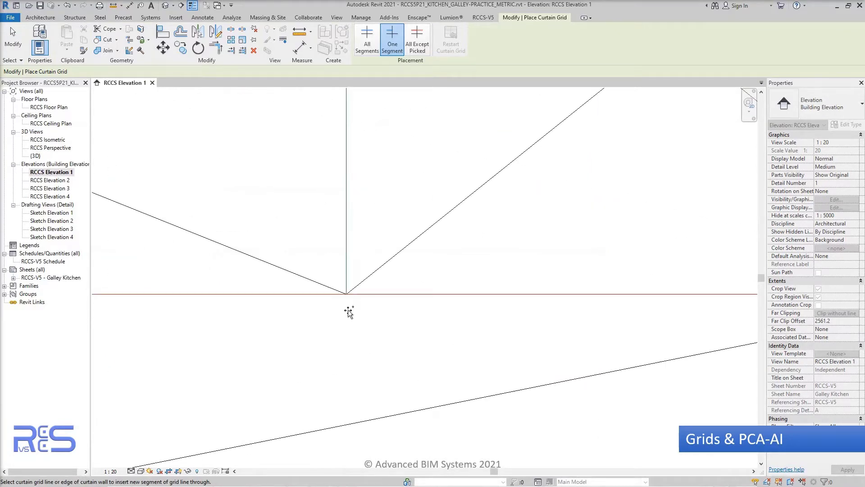
- Add a grid line segment for the right end panel of the upper cabinet run
key("Escape")
scroll(380, 324, "down", 4)
left_click(574, 354)
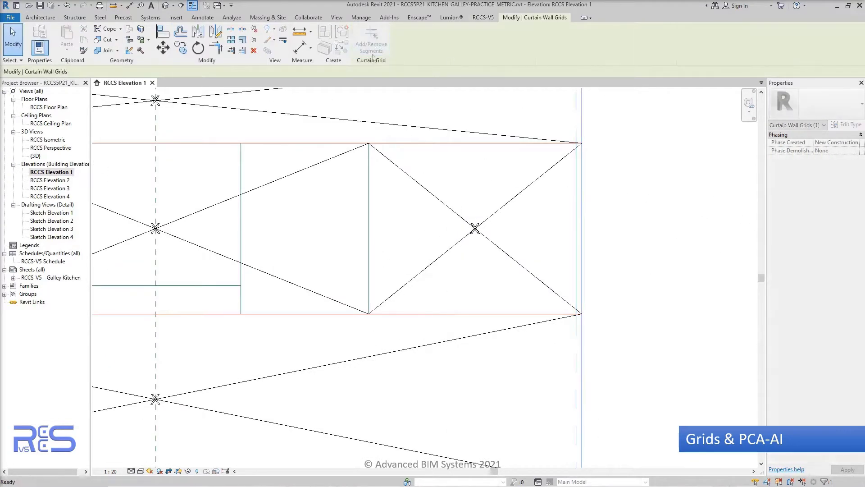
left_click(576, 264)
key("Escape")
- Add grid line segments on both sides of the rangehood opening in the upper cabinet run
middle_click_drag(232, 353, 436, 340)
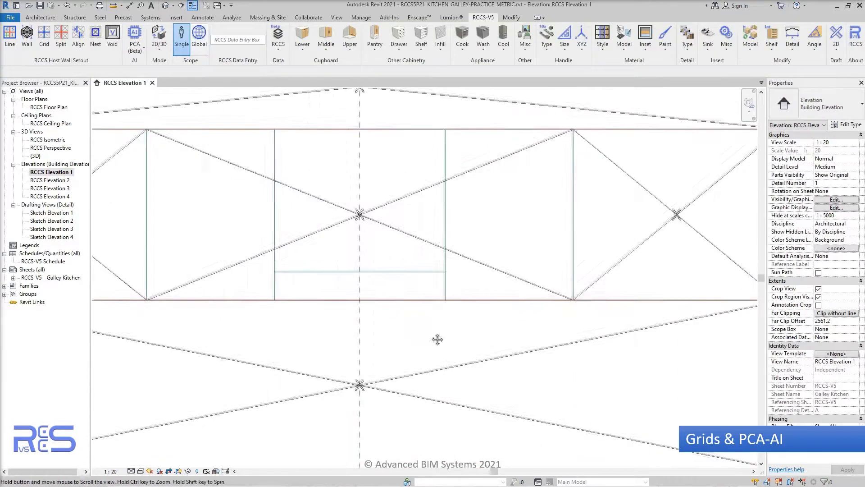
left_click(445, 317)
left_click(370, 41)
left_click(445, 214)
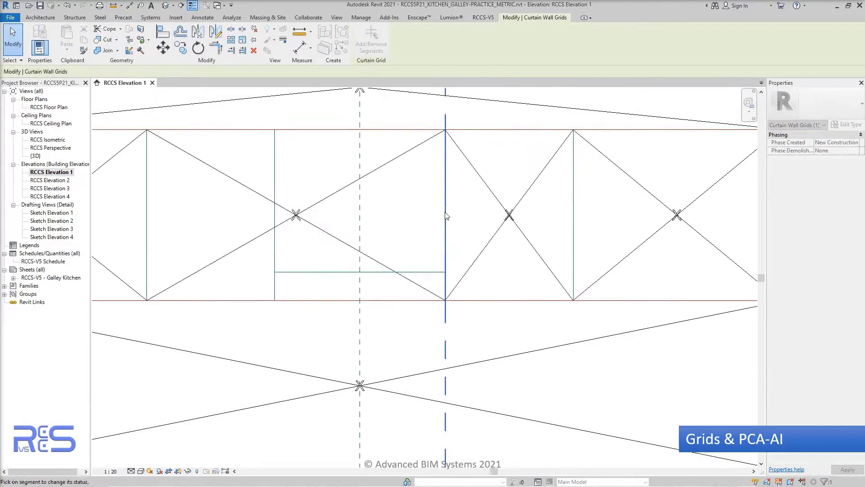
key("Escape")
left_click(273, 262)
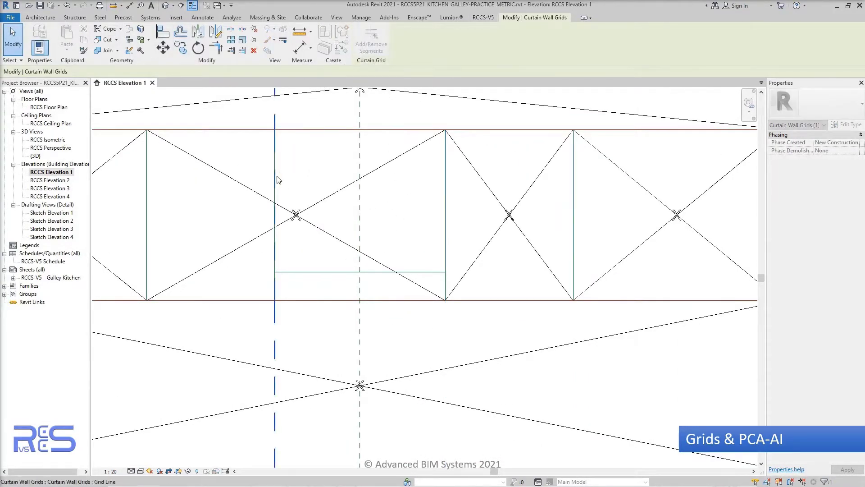
left_click(276, 177)
key("Escape")
- Add a grid line segment for the left end panel of the upper cabinet run
middle_click_drag(195, 254, 432, 286)
left_click(178, 249)
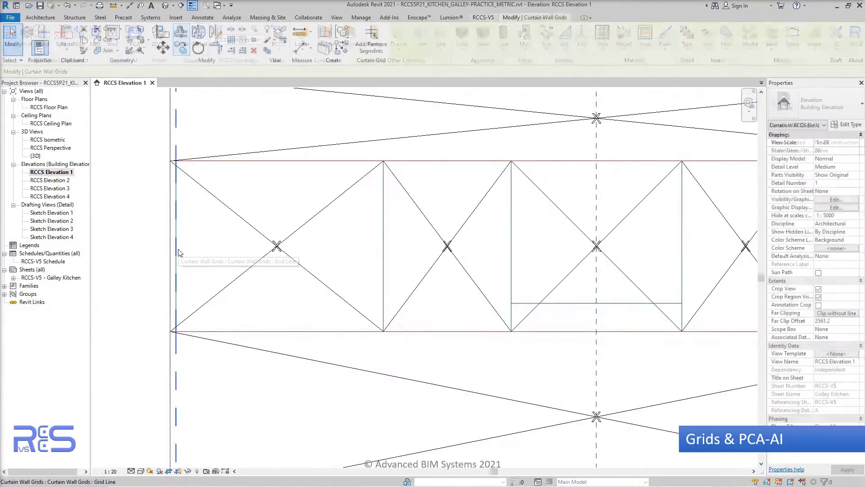
left_click(370, 41)
left_click(178, 240)
left_click(209, 239)
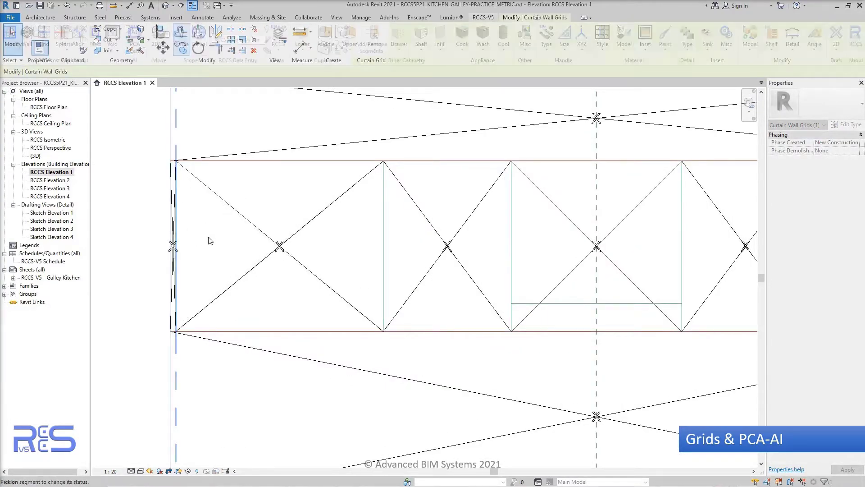
- Place a horizontal one-segment grid line across the lower part of the rangehood opening, and fit the whole elevation in view
left_click(54, 45)
left_click(392, 45)
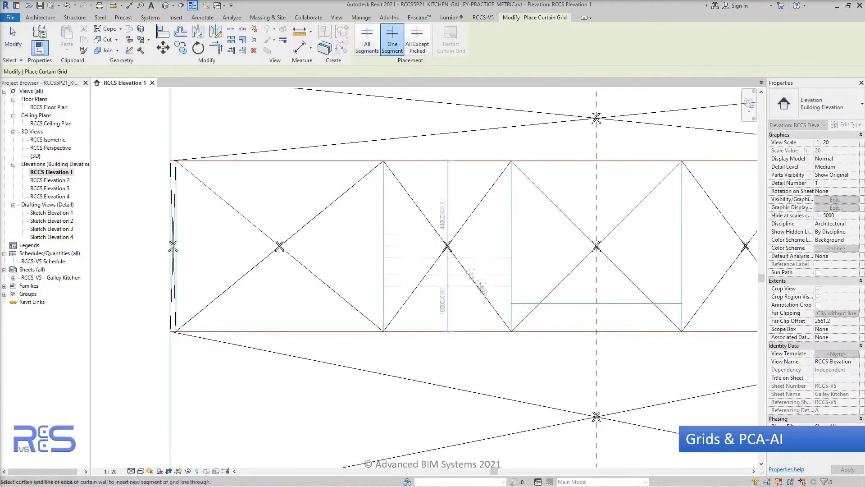
scroll(500, 303, "up", 5)
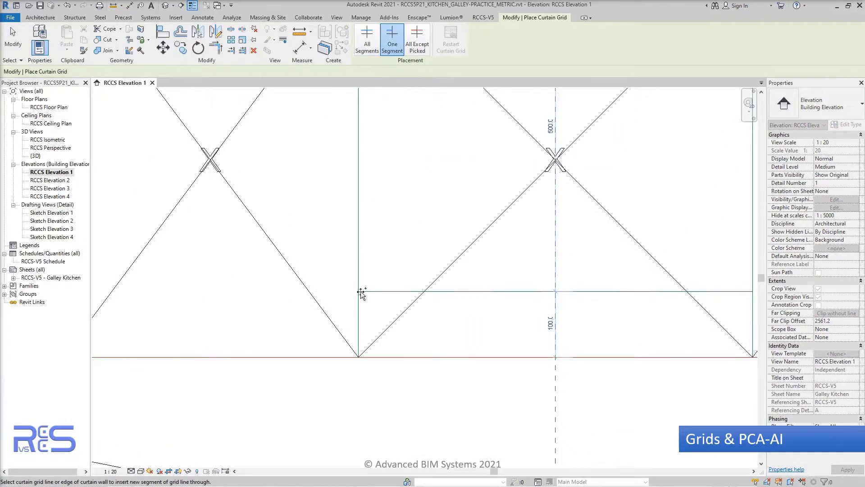
left_click(360, 292)
key("Escape")
key("Escape")
key("z")
key("f")
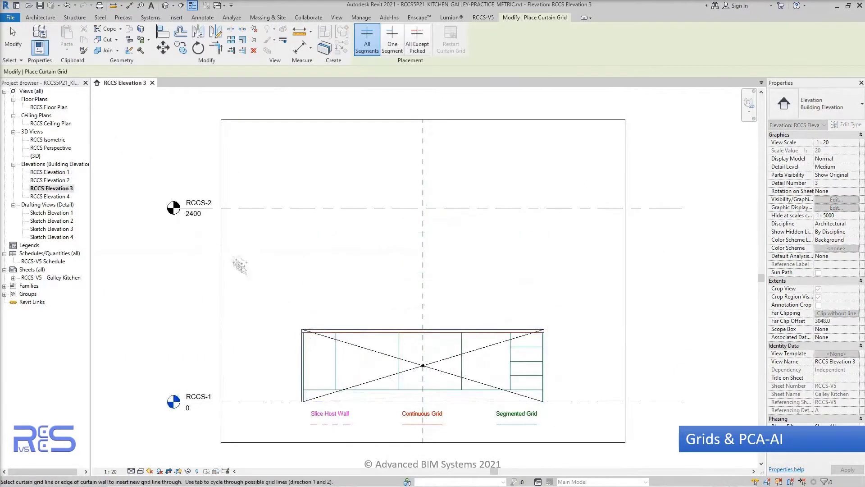
- Place one-segment grid lines for the left and right end panels of the base run in RCCS Elevation 3
scroll(239, 266, "up", 5)
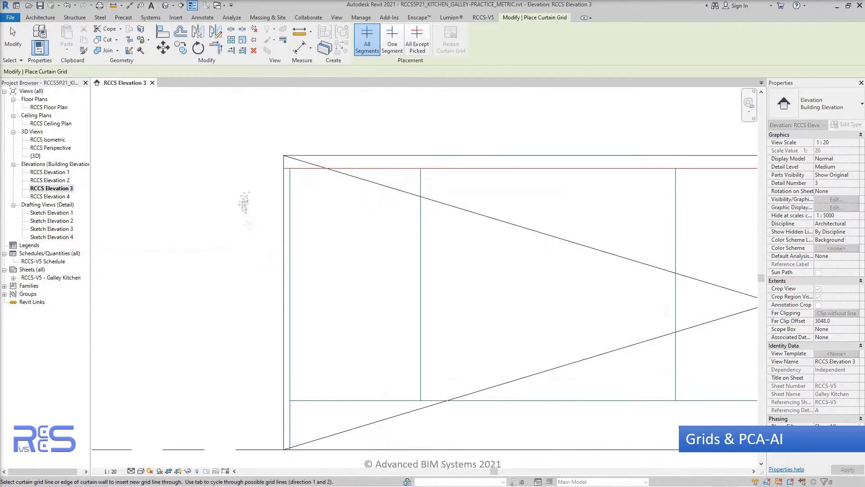
left_click(399, 45)
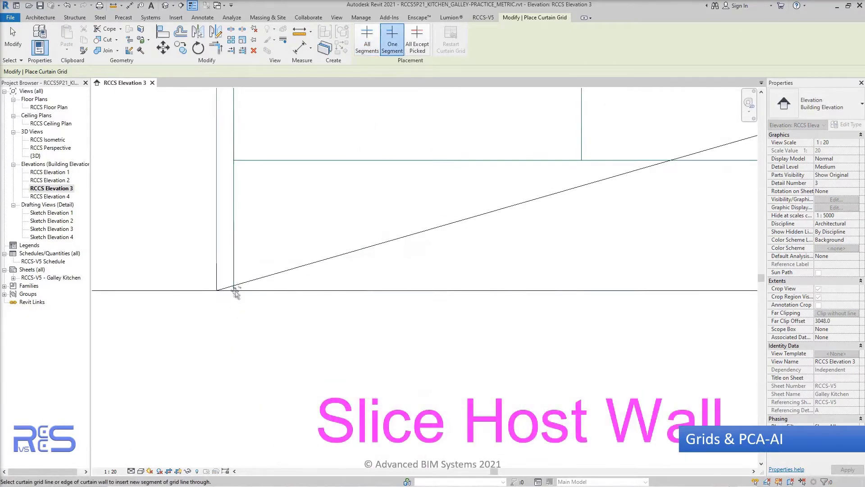
left_click(235, 290)
scroll(162, 331, "down", 4)
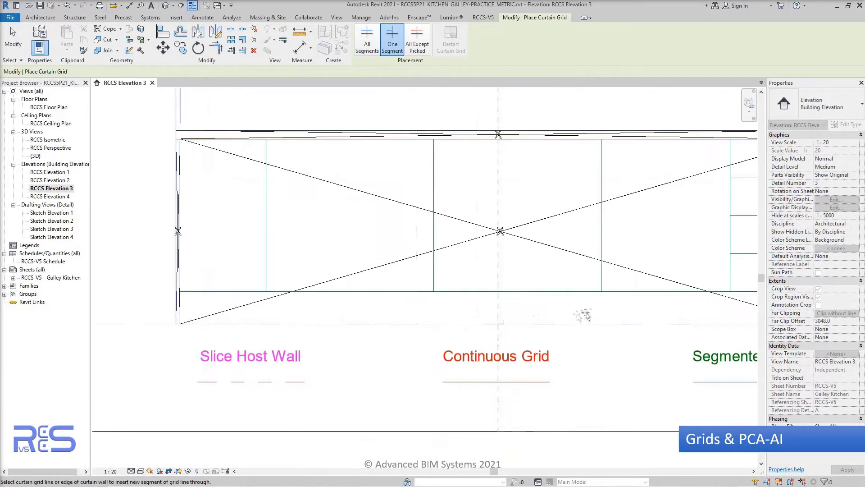
middle_click_drag(743, 346, 358, 367)
scroll(414, 349, "up", 3)
left_click(457, 340)
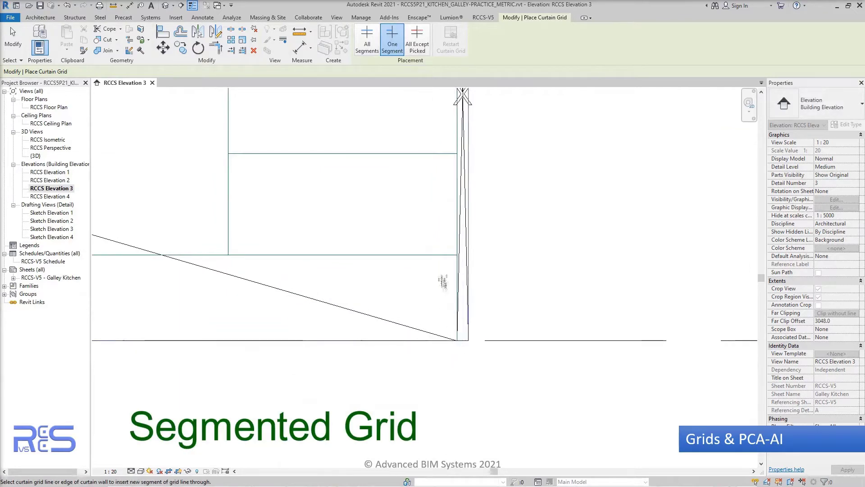
- Place one-segment grid lines for the kickboard, the side of the drawer unit and its three horizontal drawer divisions
left_click(456, 255)
left_click(228, 252)
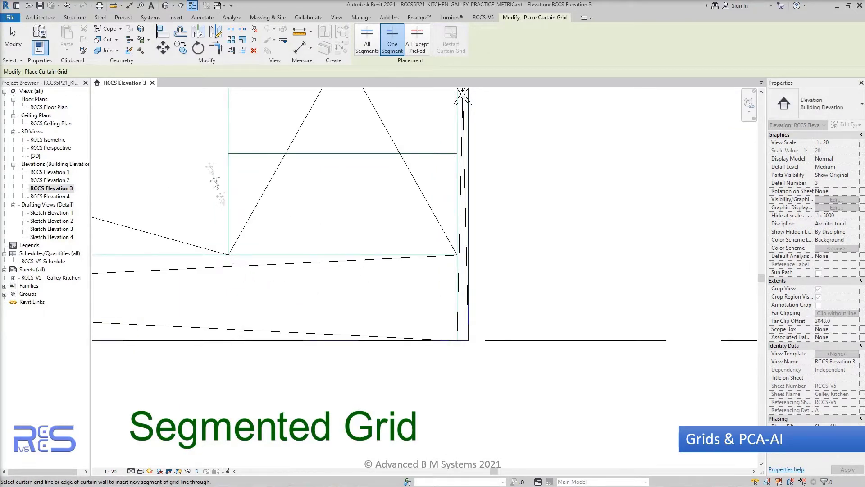
middle_click_drag(199, 138, 276, 298)
scroll(279, 289, "down", 1)
left_click(301, 232)
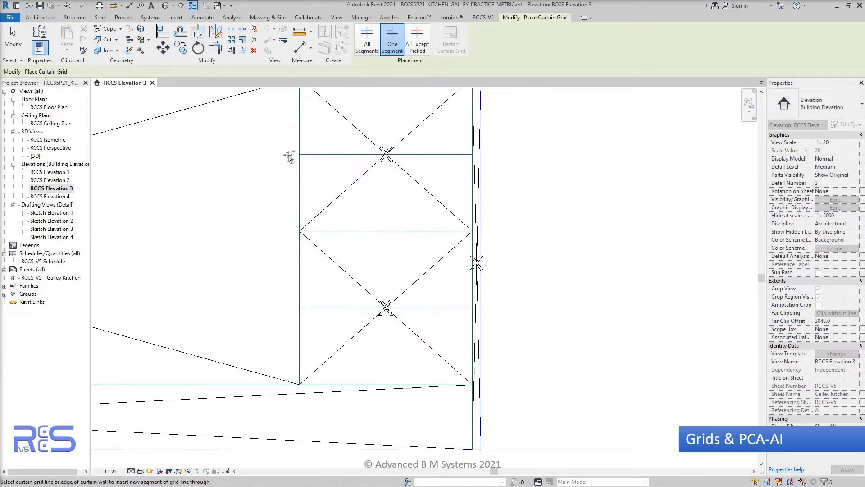
left_click(301, 155)
left_click(299, 307)
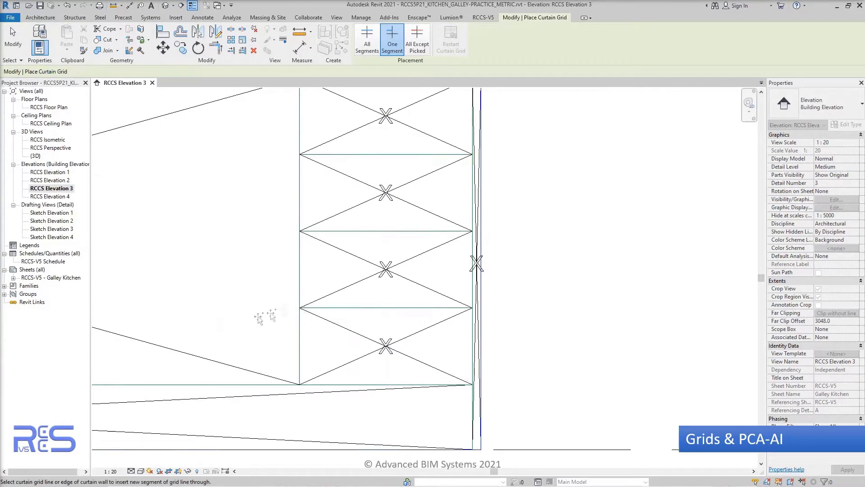
- Place one-segment grid lines on the three remaining vertical cabinet dividers of the base run in RCCS Elevation 3
middle_click_drag(299, 307, 590, 311)
left_click(331, 388)
middle_click_drag(226, 359, 530, 335)
left_click(300, 364)
middle_click_drag(173, 332, 482, 337)
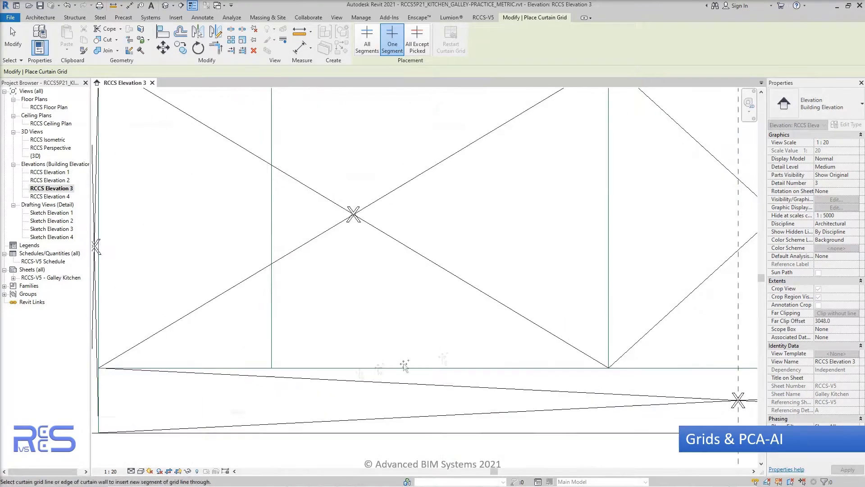
scroll(274, 367, "up", 4)
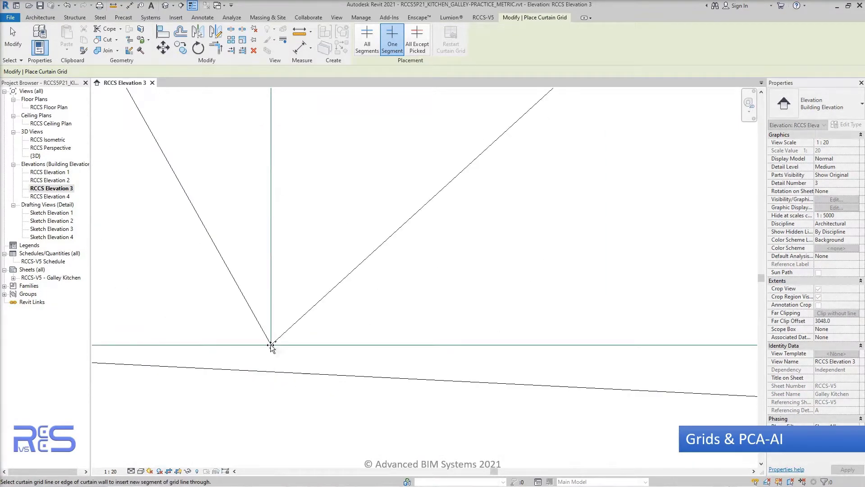
scroll(271, 346, "down", 10)
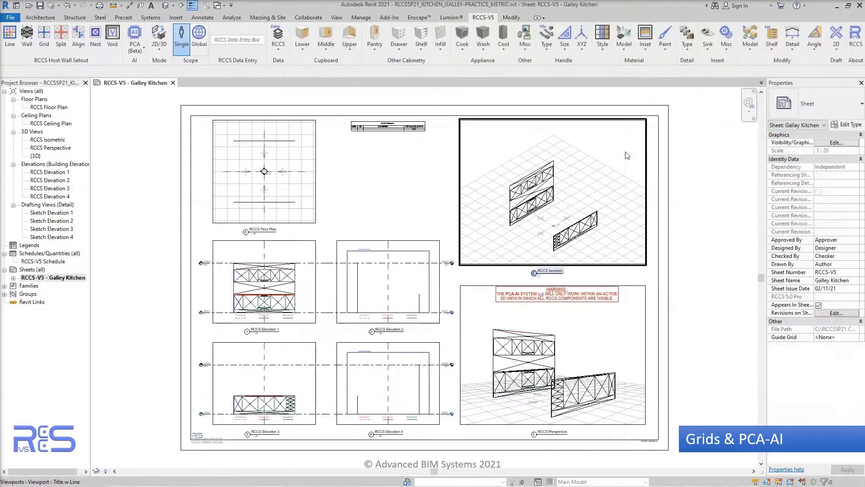
- Activate the RCCS Isometric viewport on the Galley Kitchen sheet and run PCA (Beta) to generate the cabinets
double_click(625, 156)
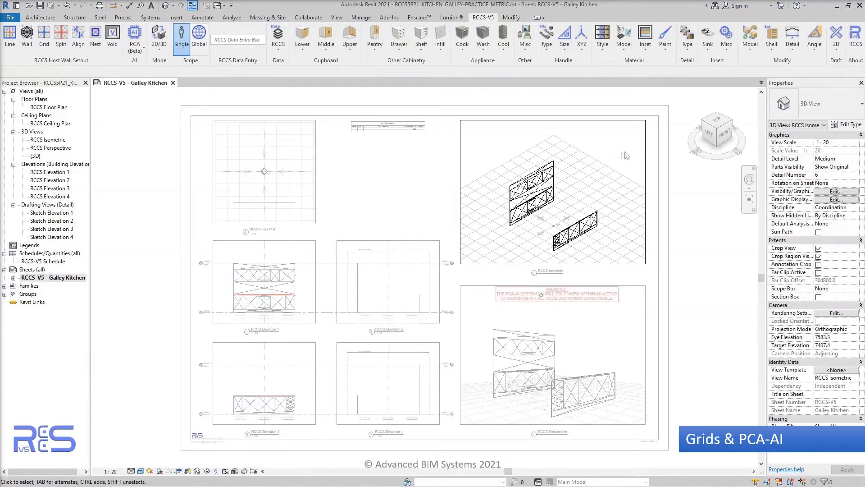
left_click(135, 47)
left_click(141, 67)
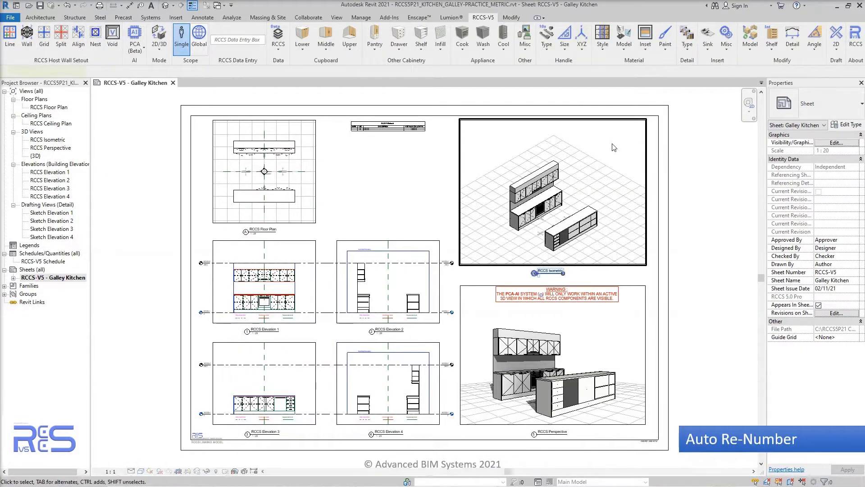
- Re-number the cabinet components with the RCCS Re-Number tool in the RCCS Isometric viewport, and return to the sheet
double_click(614, 147)
left_click(838, 53)
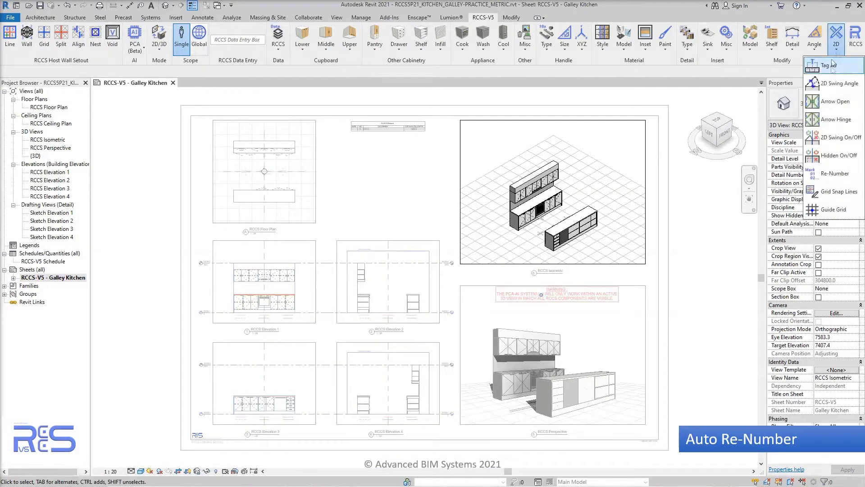
left_click(831, 175)
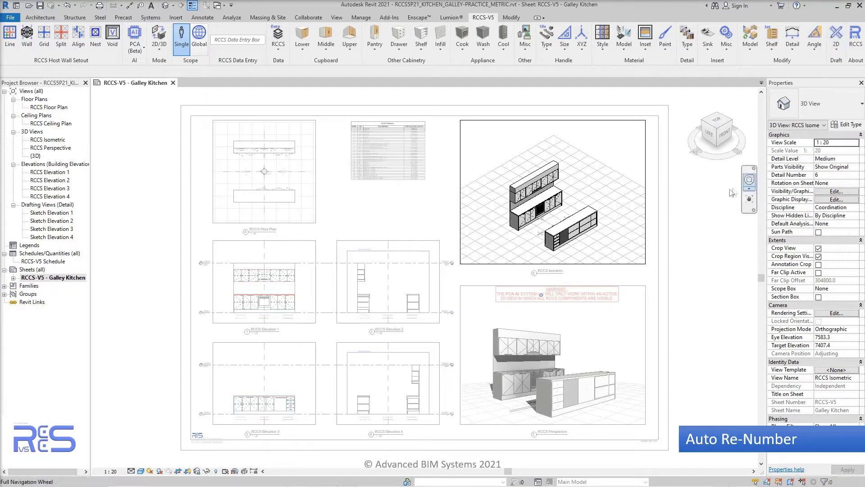
double_click(688, 200)
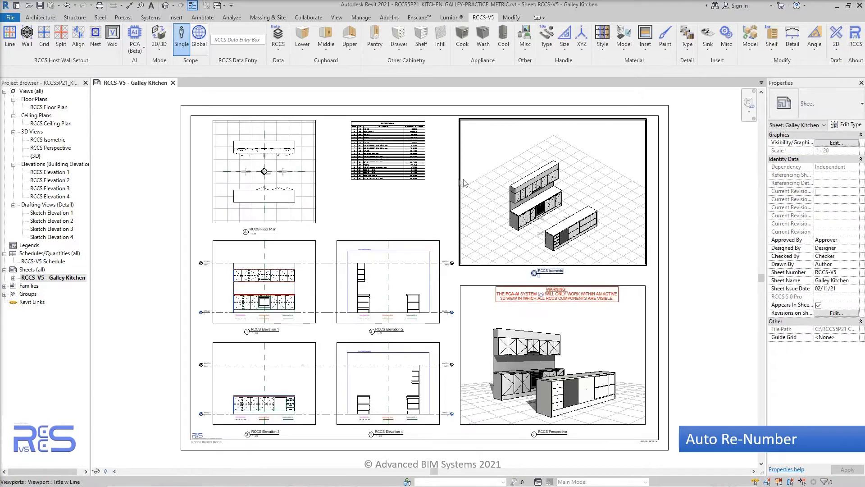
- Tag all RCCS components in RCCS Elevation 1 and RCCS Elevation 3
scroll(376, 142, "up", 5)
middle_click_drag(247, 147, 177, 226)
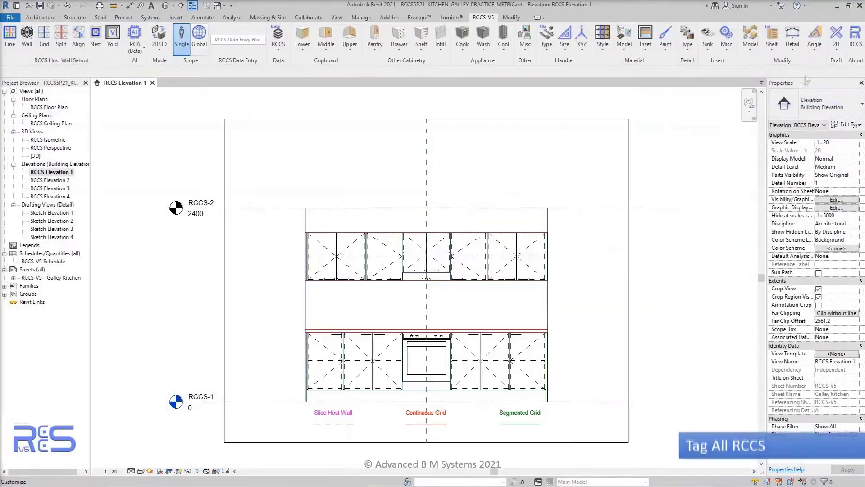
left_click(837, 52)
left_click(831, 68)
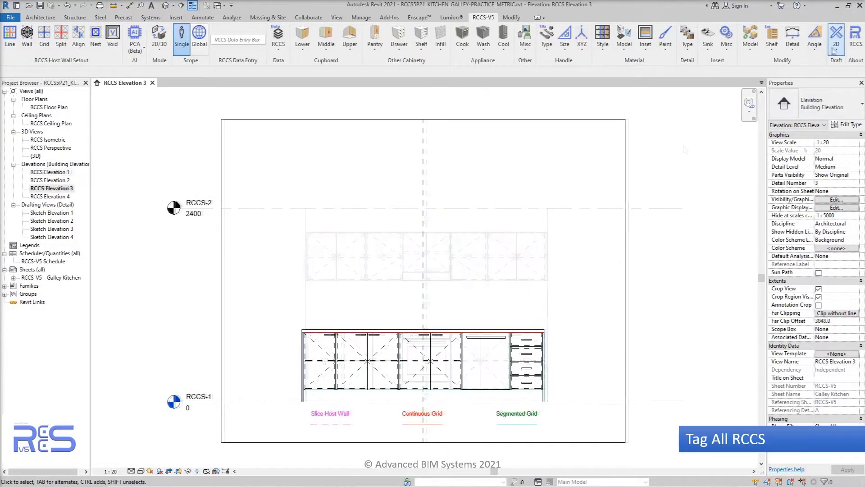
left_click(836, 52)
left_click(831, 68)
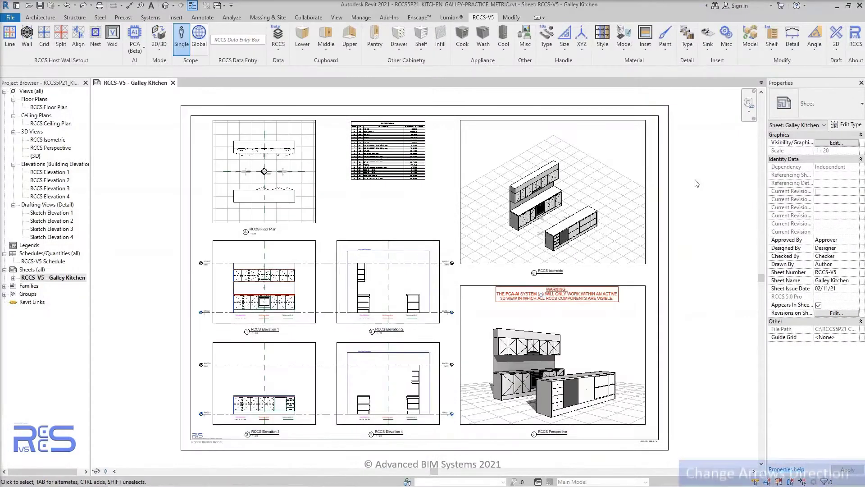
- Activate the RCCS Isometric viewport, change the direction of the cabinet opening arrows with the RCCS 2D drafting tools, and return to the sheet
left_click(618, 160)
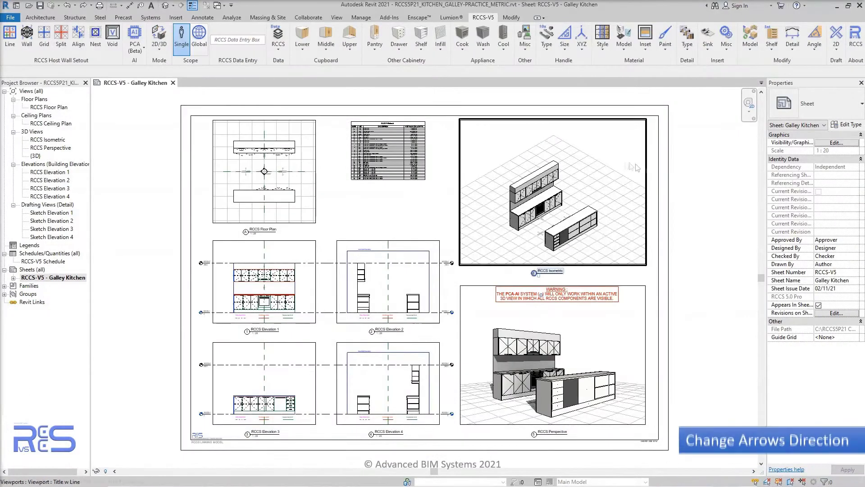
double_click(618, 160)
scroll(582, 207, "up", 5)
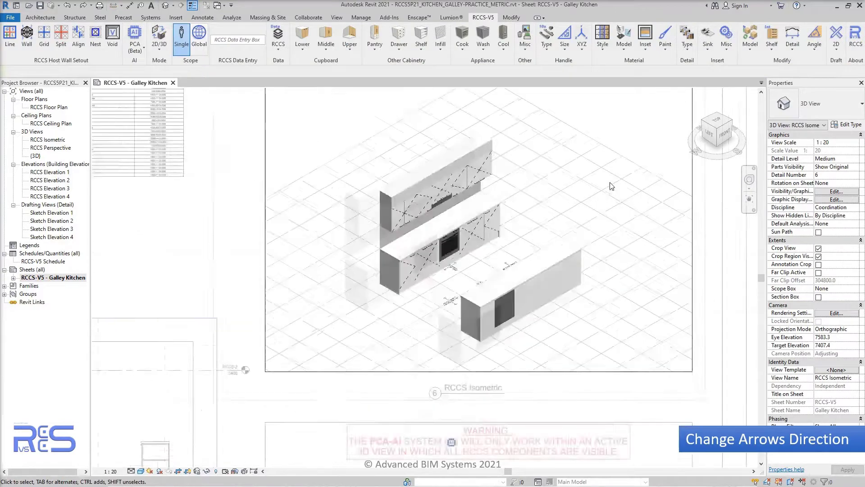
left_click(837, 52)
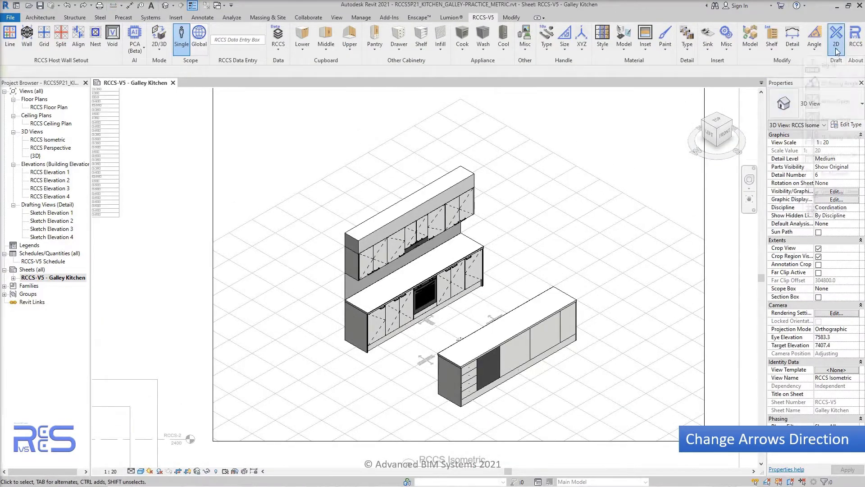
left_click(834, 102)
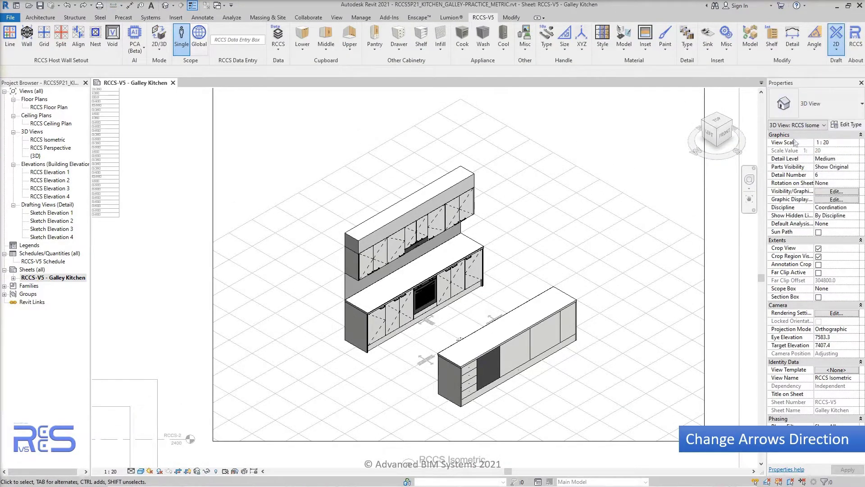
double_click(722, 200)
scroll(722, 201, "down", 2)
middle_click_drag(253, 288, 516, 149)
middle_click_drag(330, 323, 351, 192)
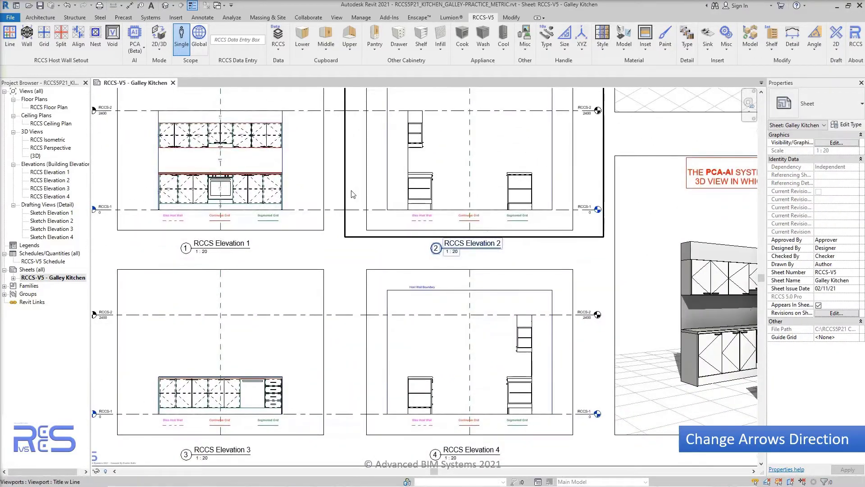
middle_click_drag(425, 214, 252, 189)
scroll(252, 189, "up", 2)
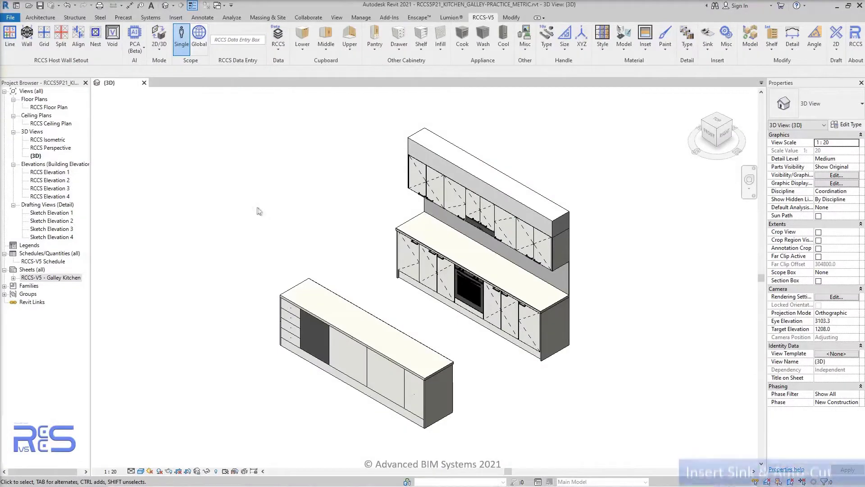
- Place the RCCS_SNKX2 double-bowl sink on the benchtop of the drawer and dishwasher run, beside the dishwasher in the {3D} view
middle_click_drag(586, 252, 629, 257, "shift")
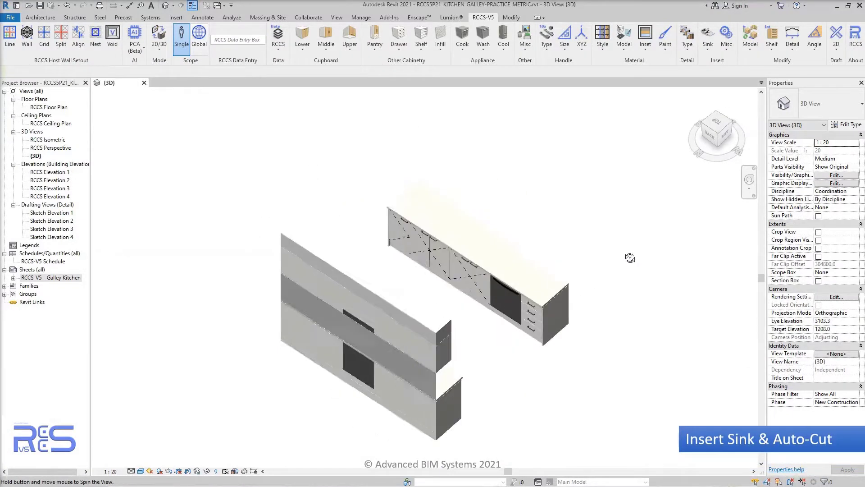
scroll(489, 244, "up", 4)
middle_click_drag(468, 259, 407, 231)
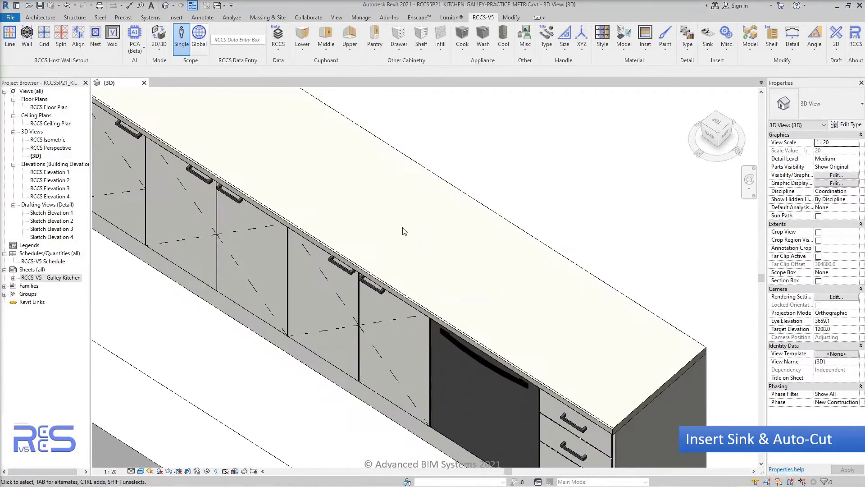
left_click(707, 41)
left_click(711, 69)
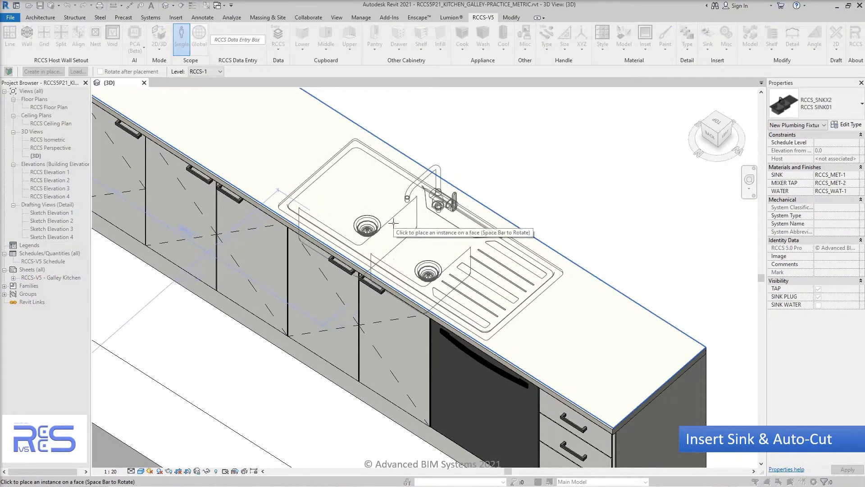
left_click(393, 222)
right_click(395, 223)
left_click(417, 229)
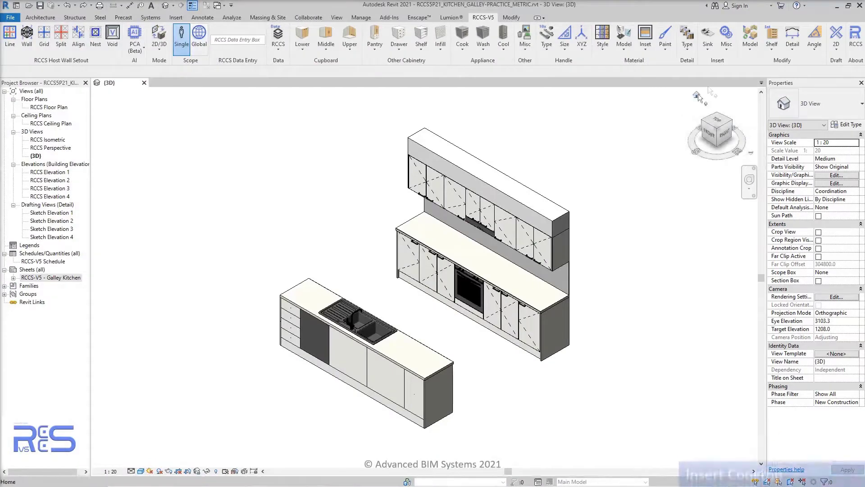
- Place a Cooktop 600 on the benchtop directly above the oven
left_click(731, 49)
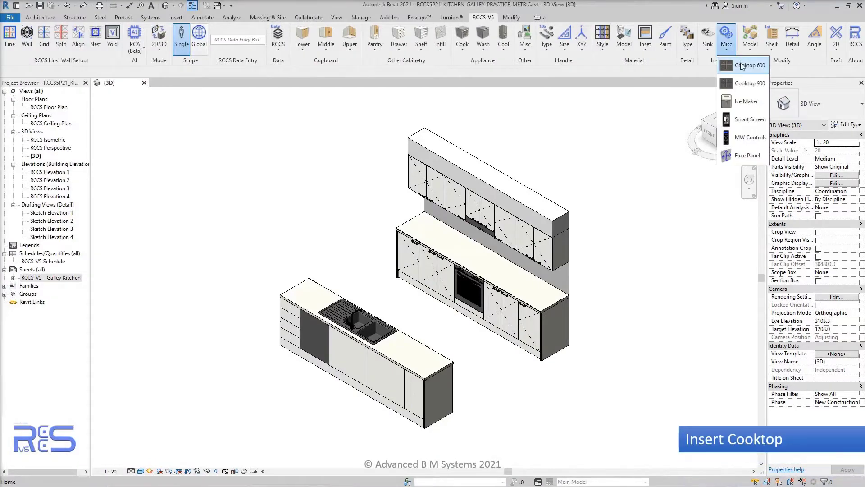
left_click(742, 67)
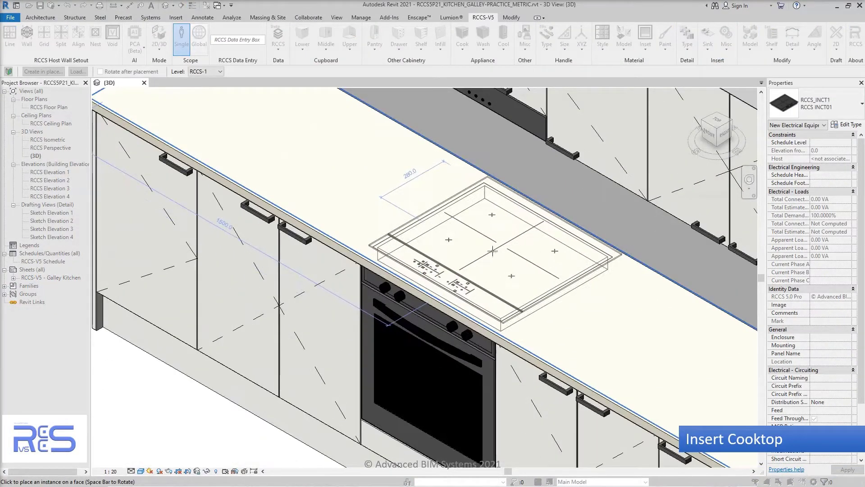
left_click(496, 249)
right_click(384, 303)
left_click(398, 311)
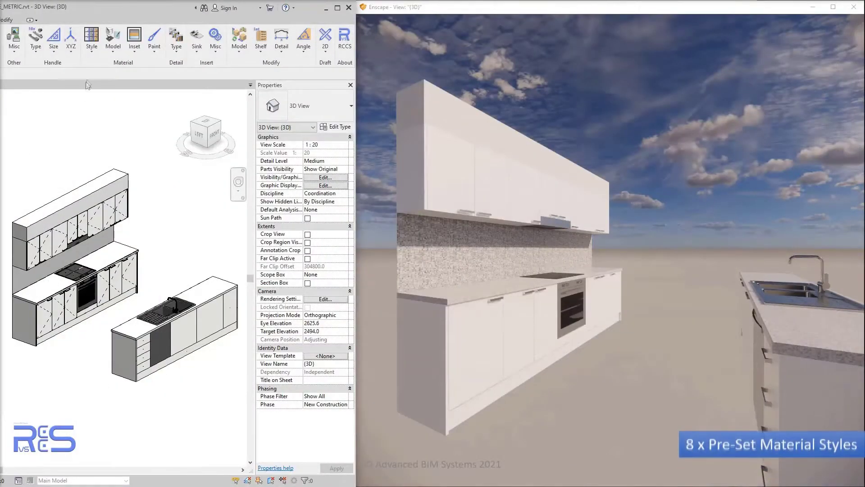
- Try a dark, a mixed dark-and-light and the Wood Vertical preset material style on all the cabinetry
left_click(91, 50)
left_click(90, 107)
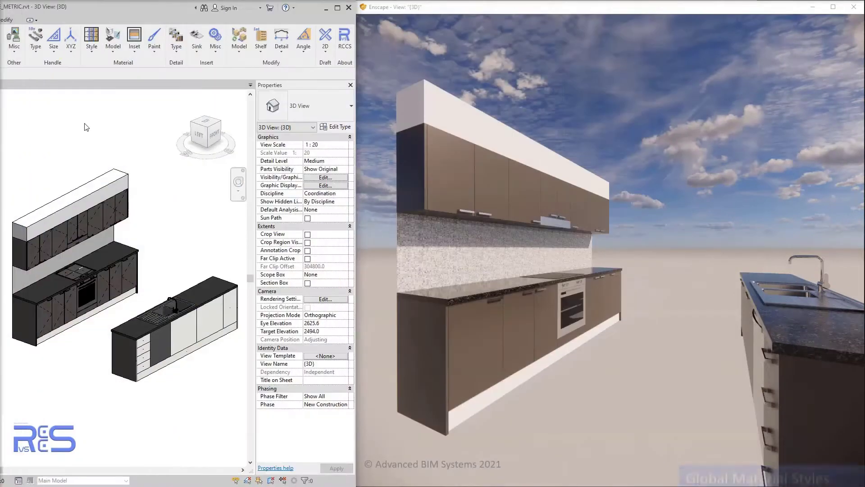
left_click(90, 51)
left_click(107, 92)
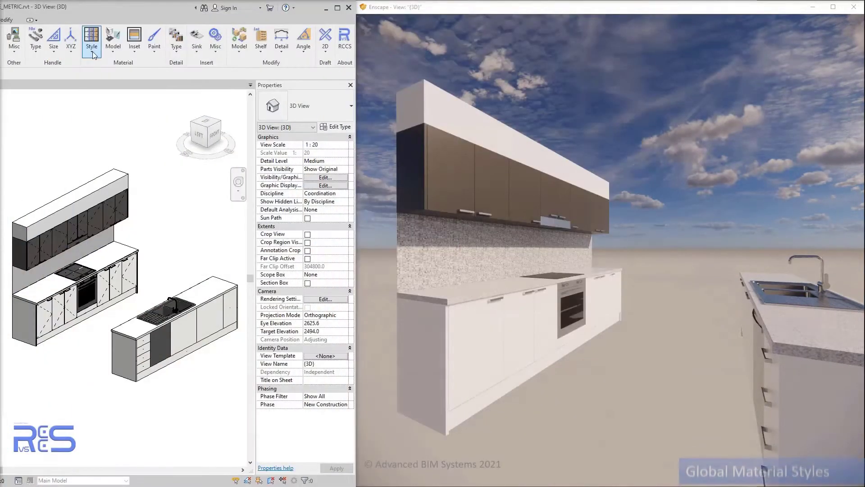
left_click(91, 43)
left_click(116, 142)
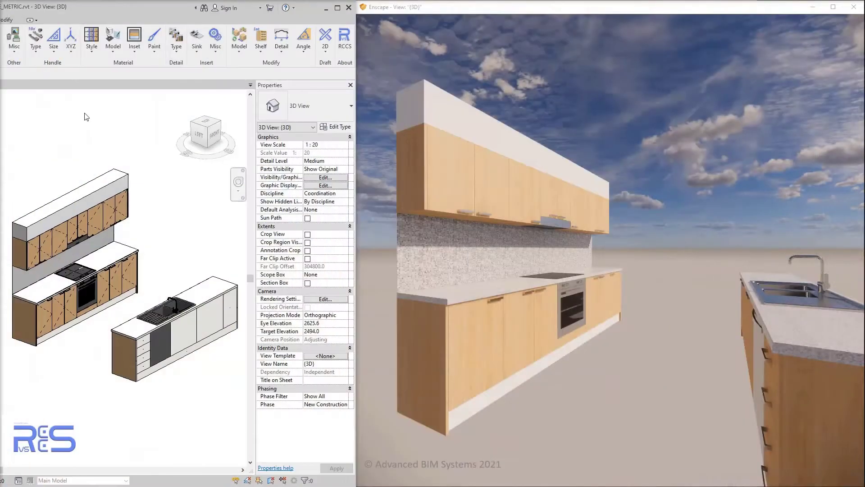
- Apply the Wood/Dark Mix material style to all the cabinetry
left_click(94, 54)
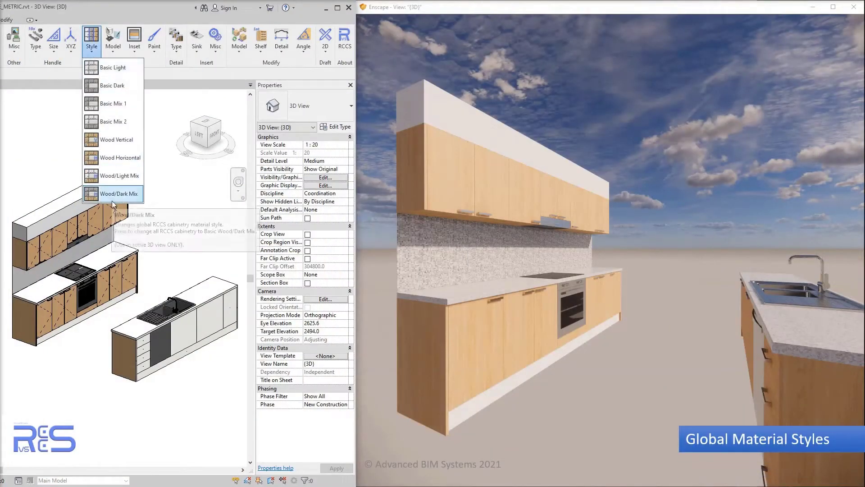
left_click(97, 192)
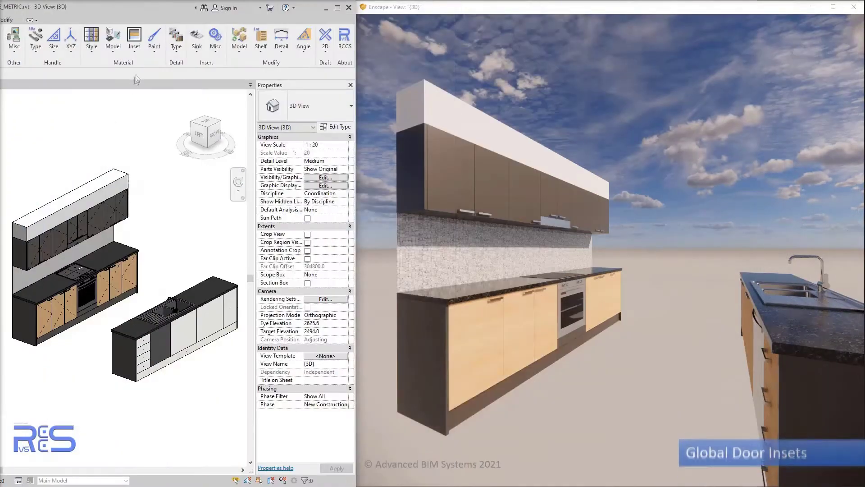
- Turn on the door insets for the cabinets and set the upper cupboards' insets to Glass Clear
left_click(134, 53)
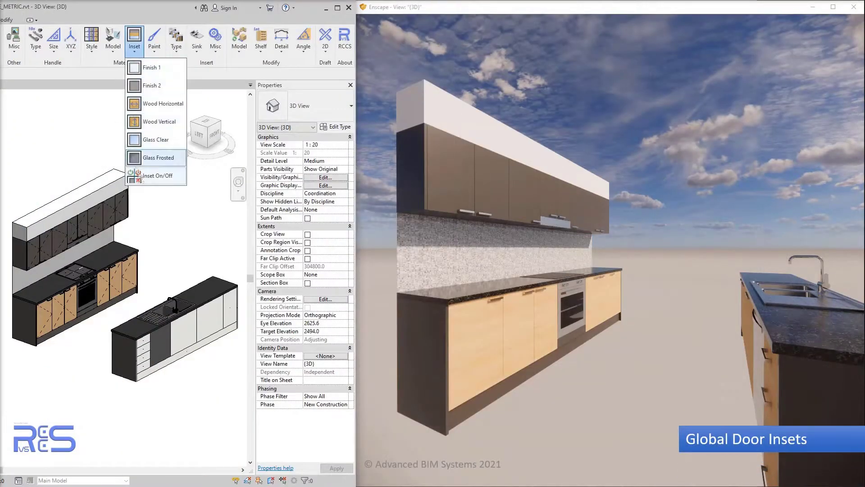
left_click(155, 175)
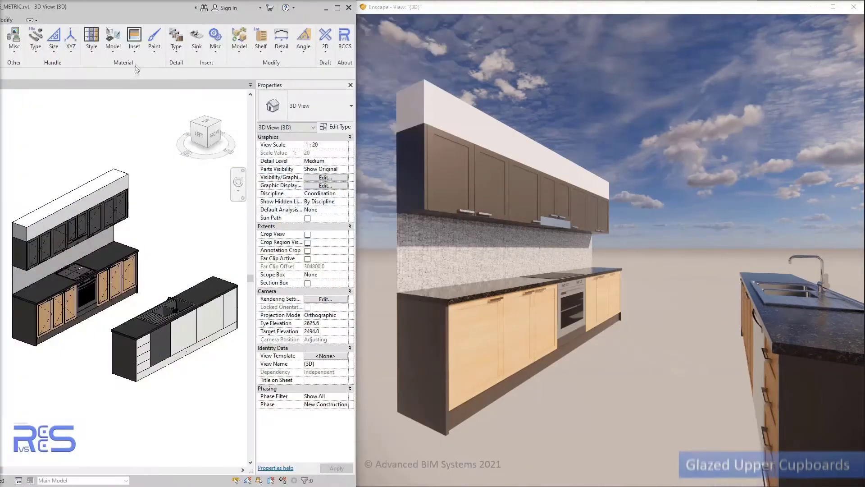
left_click(137, 52)
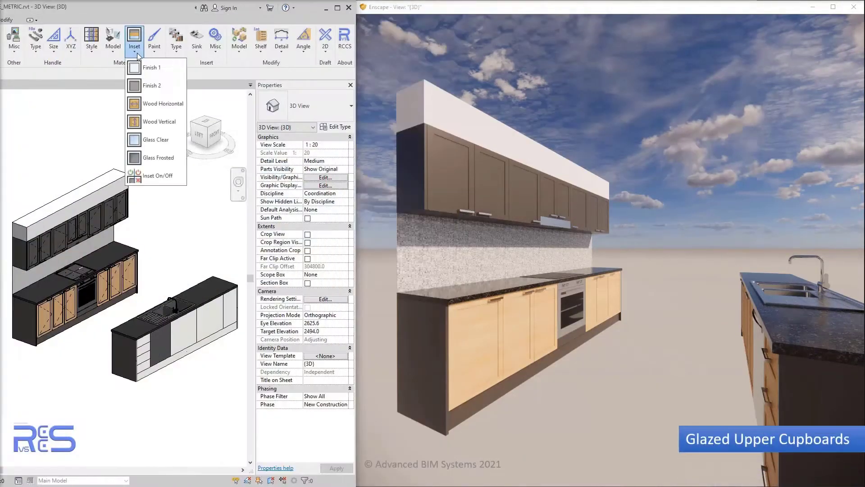
left_click(143, 139)
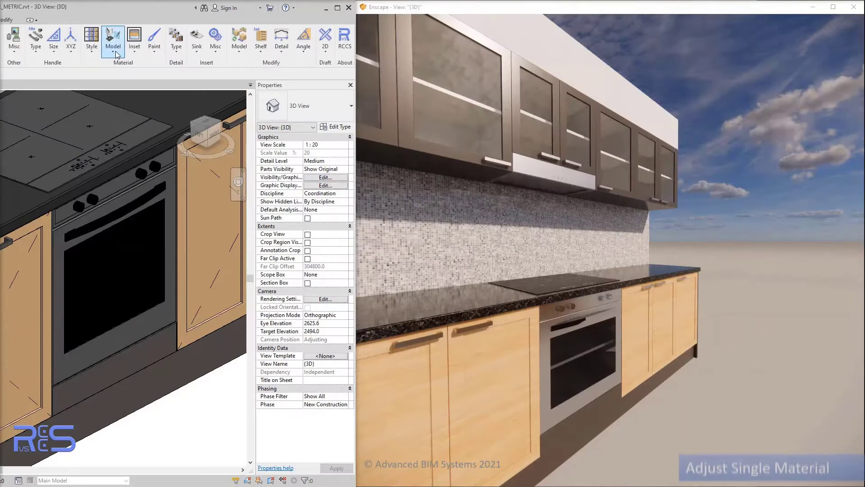
- Apply the Wood Horizontal material to the panel below the oven
left_click(116, 52)
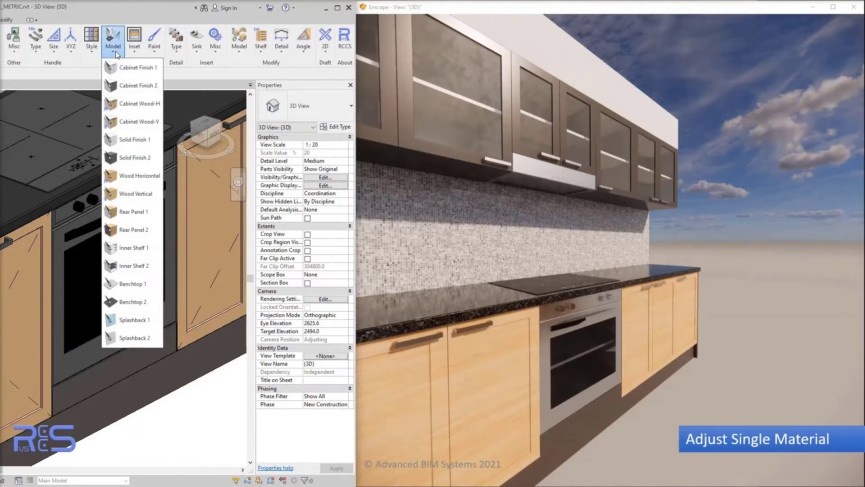
left_click(128, 176)
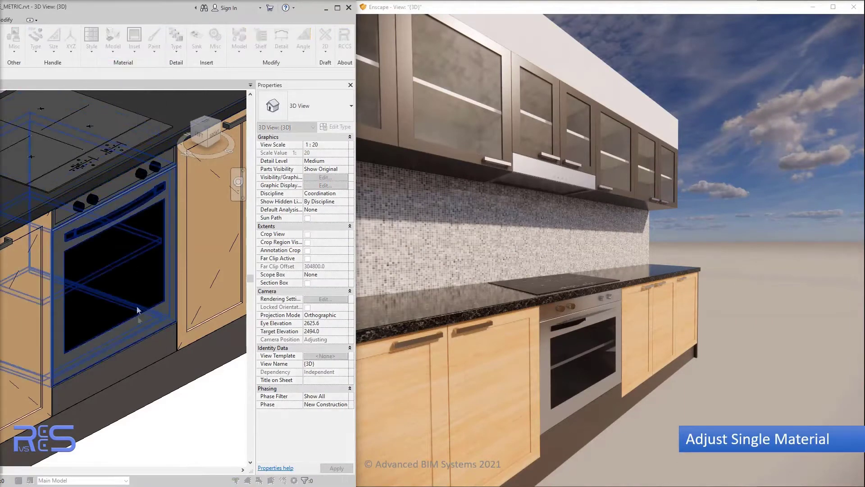
left_click(134, 360)
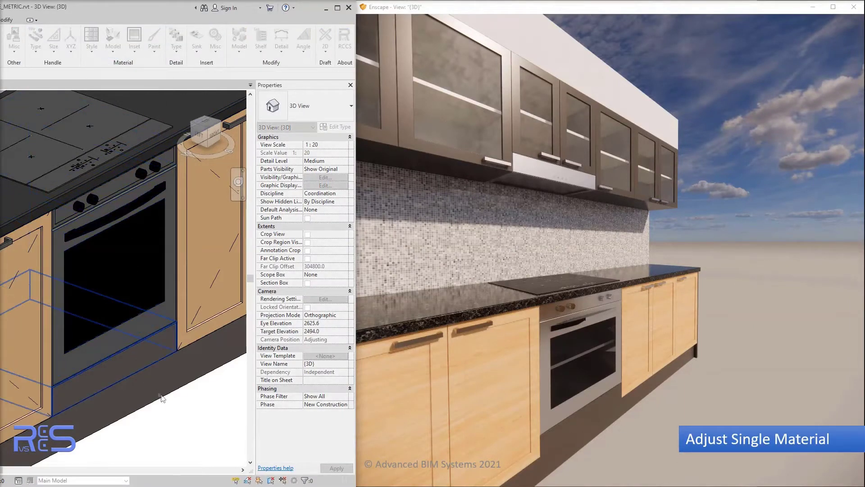
right_click(178, 411)
left_click(202, 280)
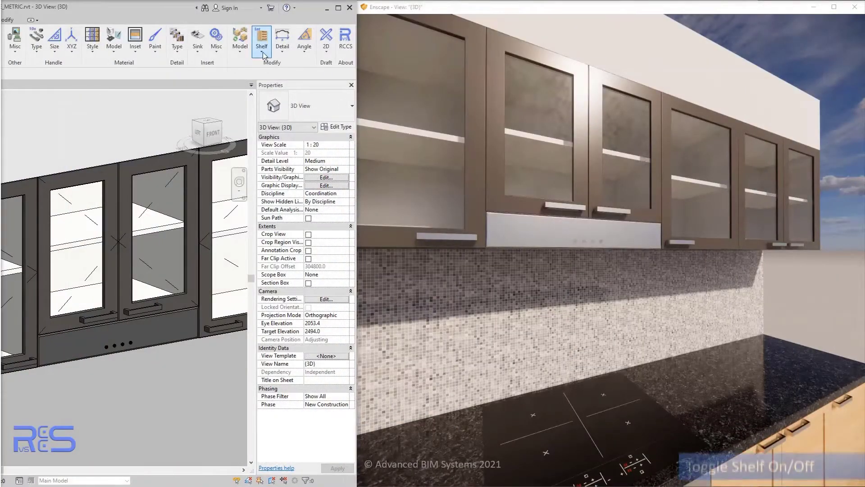
- Turn off the shelf in the double-door upper cupboard above the rangehood
left_click(261, 40)
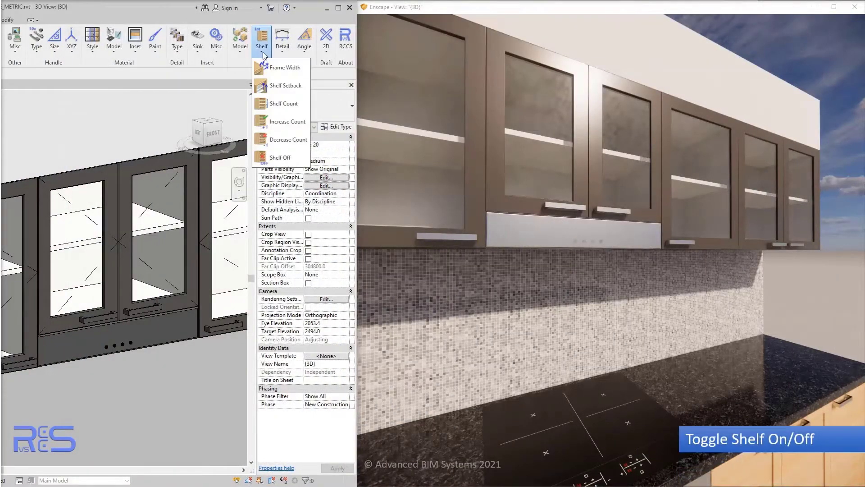
left_click(280, 158)
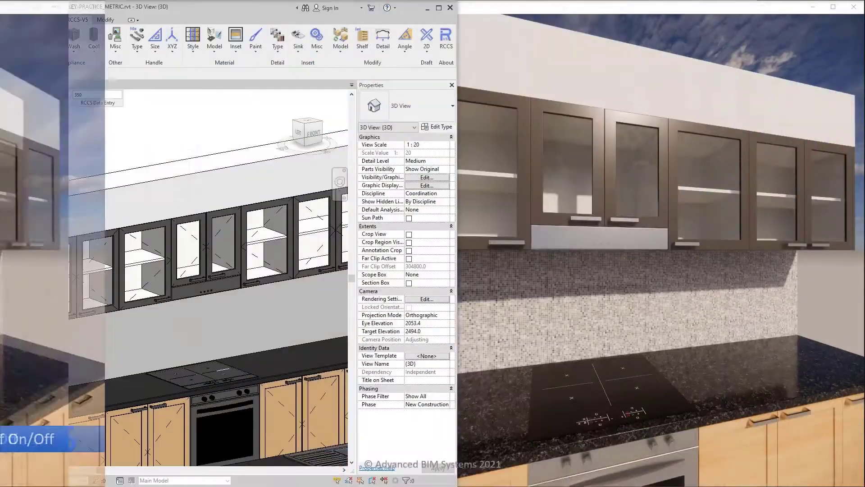
- Replace the single-door upper cupboards on both sides of the rangehood unit with open shelf units
left_click(12, 49)
left_click(27, 68)
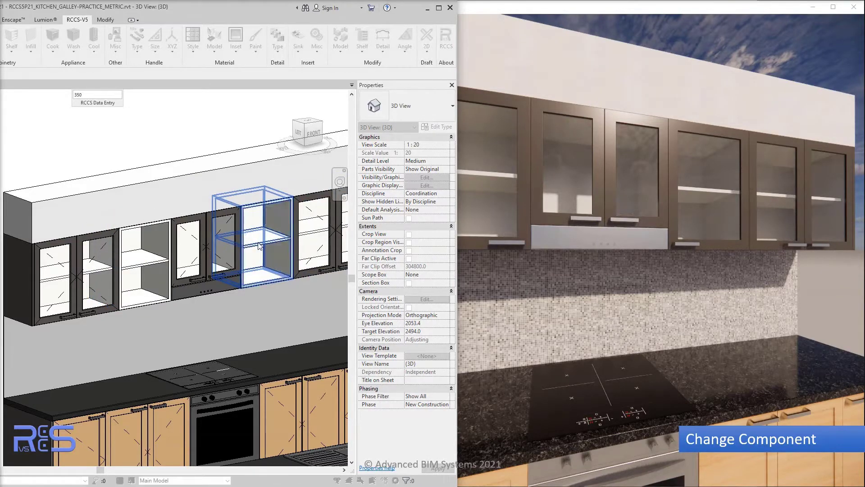
right_click(173, 130)
left_click(183, 139)
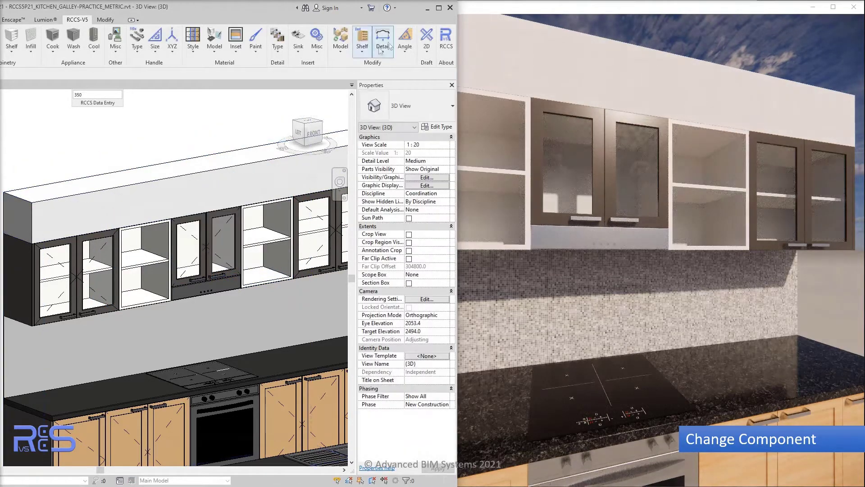
- Set a shelf setback of 100 on the two open shelf units beside the rangehood cupboard
left_click(475, 10)
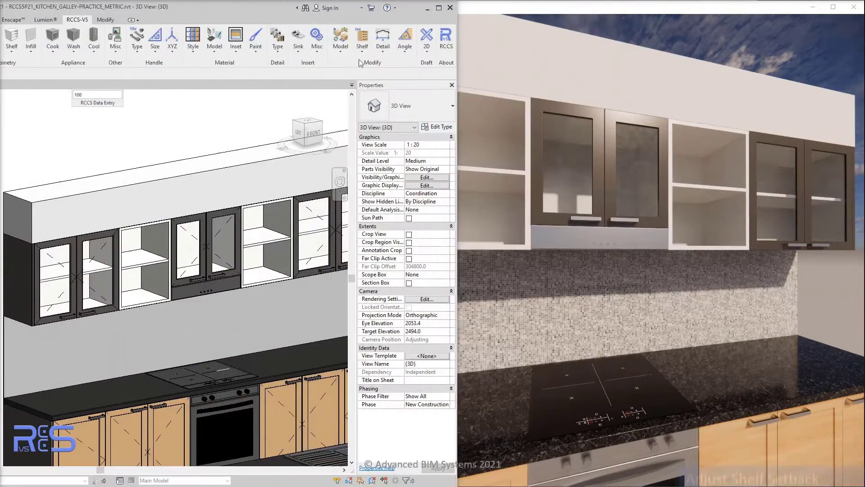
left_click(362, 49)
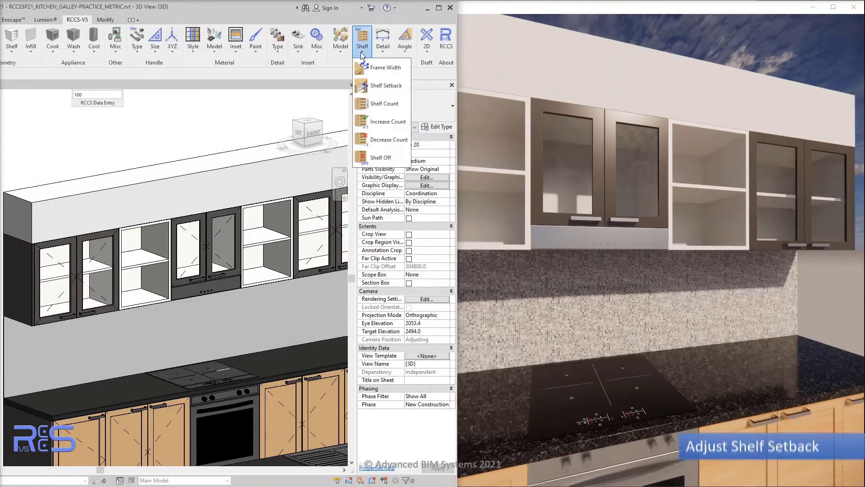
left_click(384, 86)
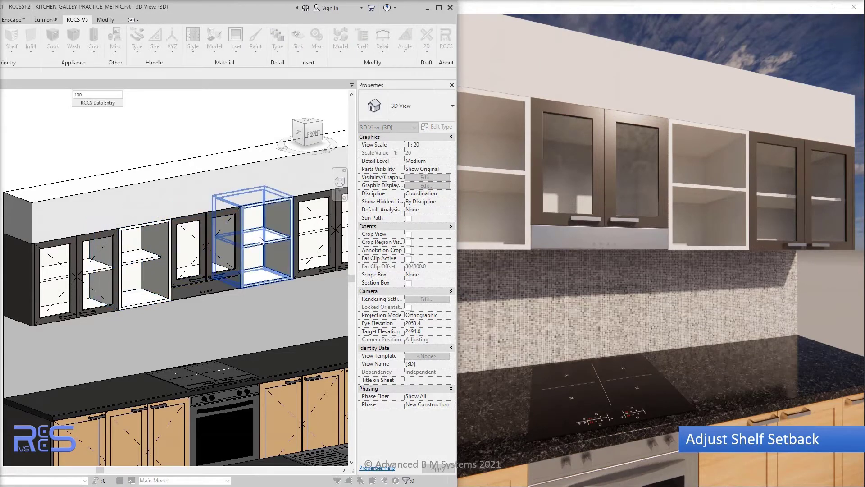
left_click(249, 220)
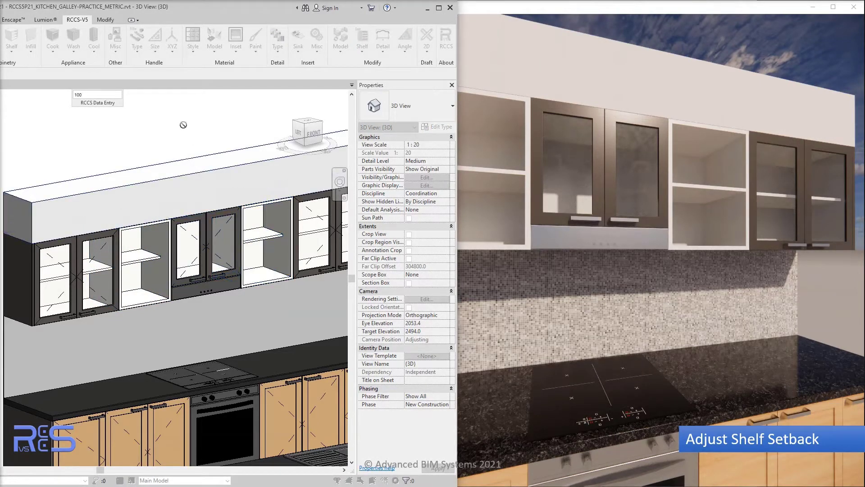
right_click(185, 124)
left_click(197, 129)
left_click(479, 10)
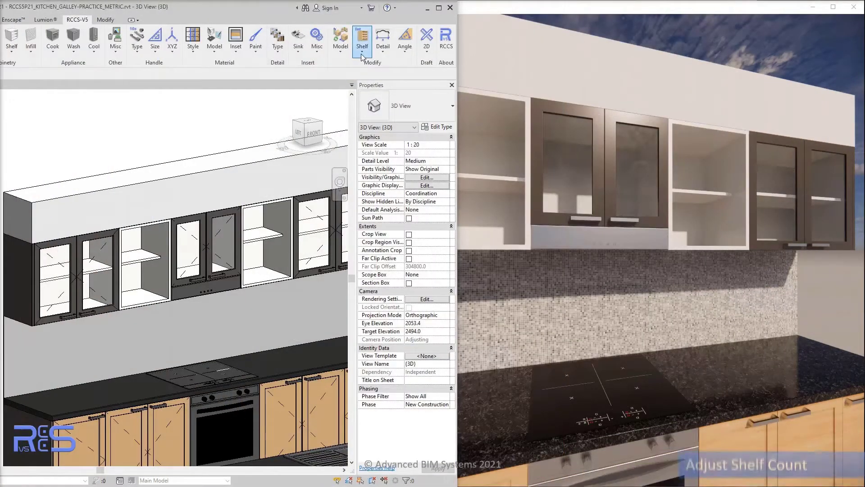
- Increase the shelf count by one in both open shelf units beside the rangehood cupboard
left_click(361, 43)
left_click(386, 121)
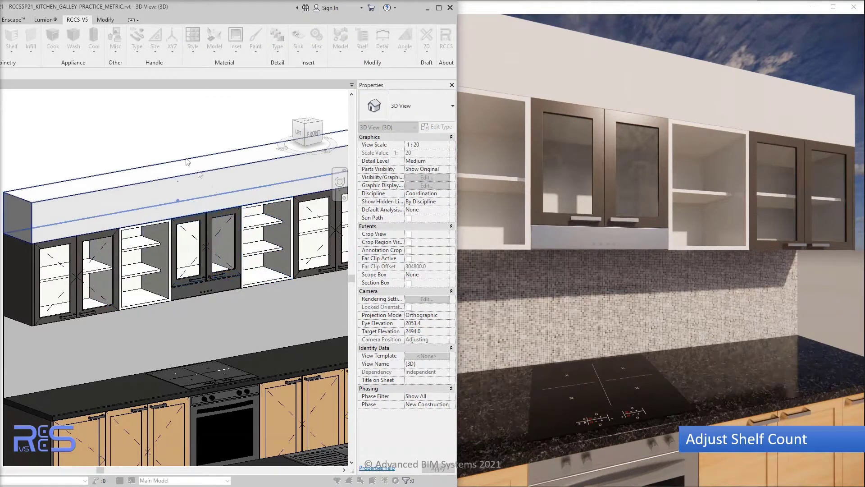
right_click(159, 118)
left_click(170, 130)
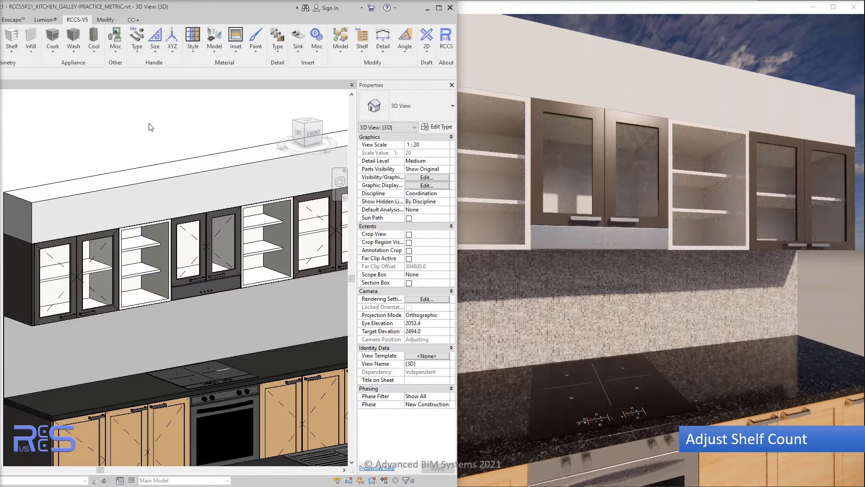
- Increase the shelf count by one in the glass double-door upper cupboards, including the one above the rangehood
right_click(150, 124)
left_click(185, 141)
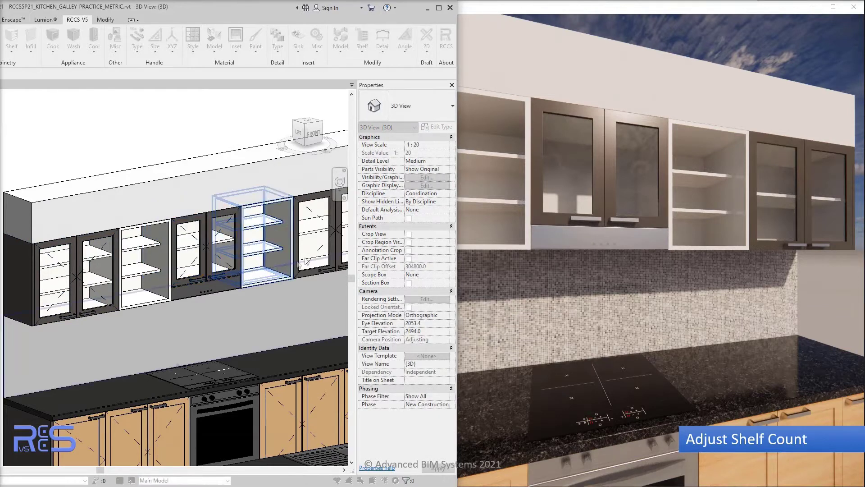
right_click(206, 121)
left_click(213, 125)
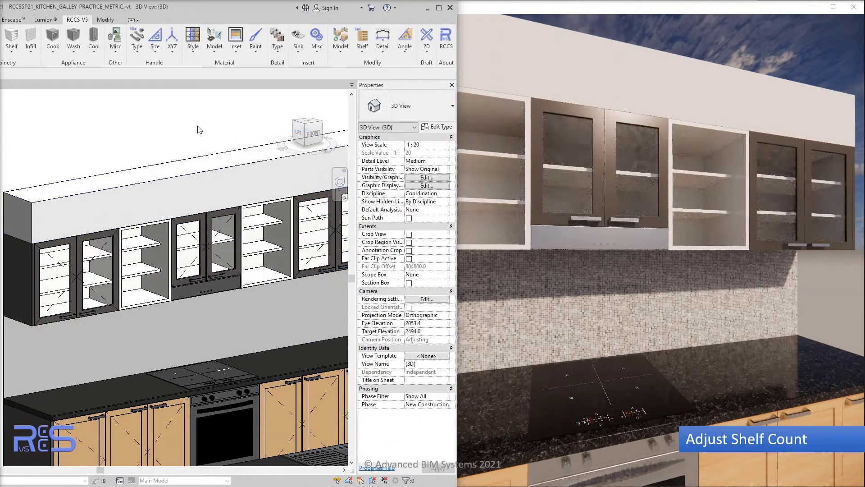
left_click(480, 7)
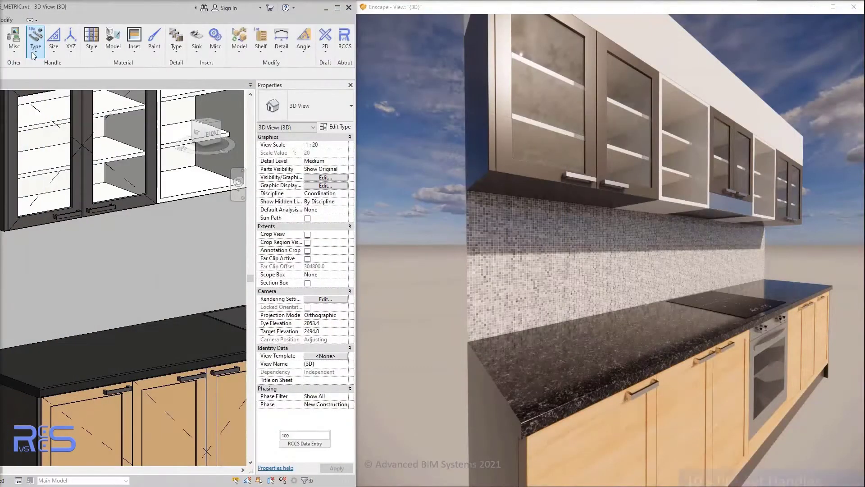
- Change all cabinet handles to a round bar style and finally to the curved bow style
left_click(36, 40)
left_click(59, 106)
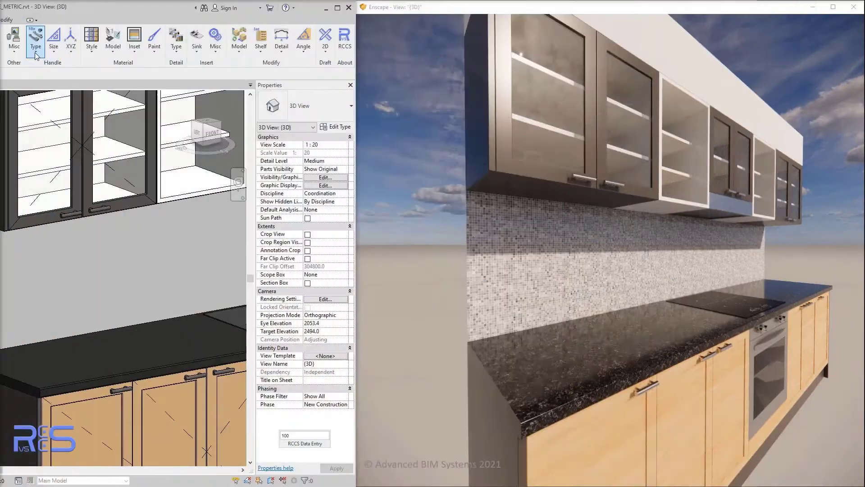
left_click(36, 53)
left_click(58, 165)
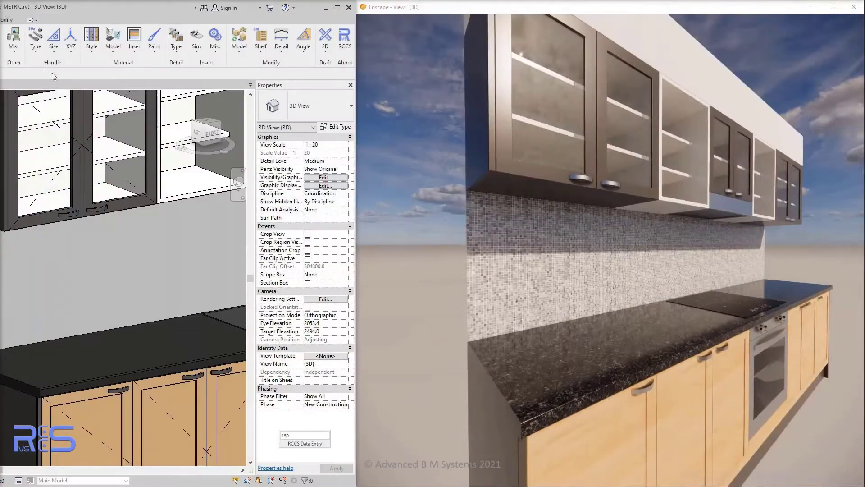
- Set the global handle length to 150 and rotate all handles to a vertical orientation
left_click(55, 52)
left_click(69, 69)
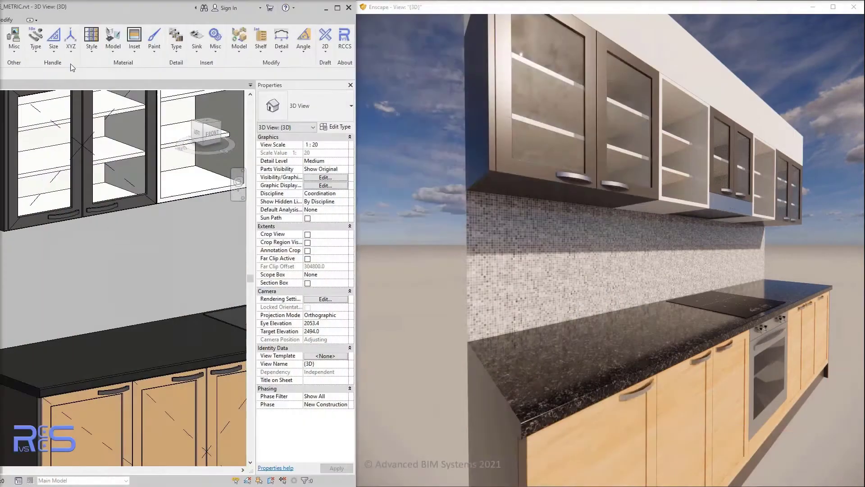
left_click(71, 49)
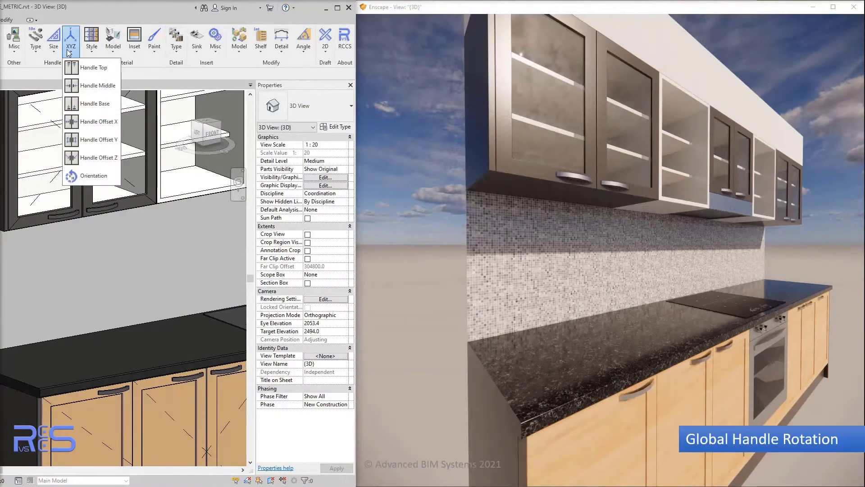
left_click(97, 176)
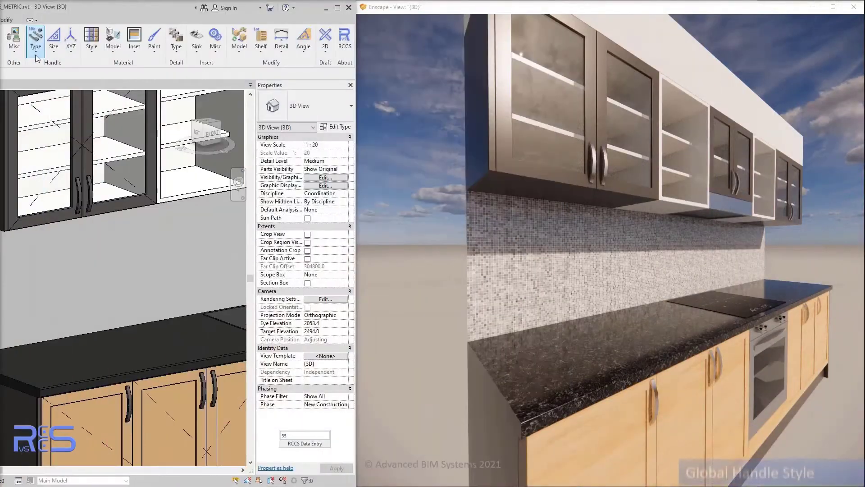
- Change all handles to the square knob style and set the handle diameter to 20
left_click(35, 43)
left_click(61, 212)
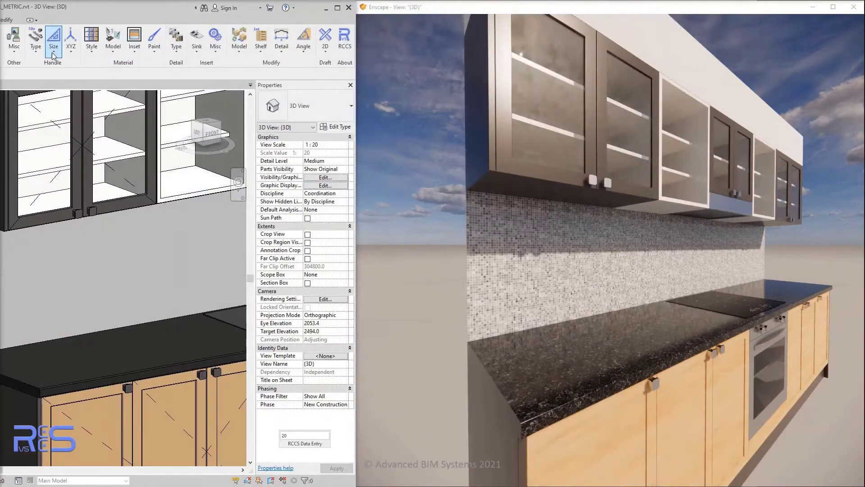
left_click(54, 54)
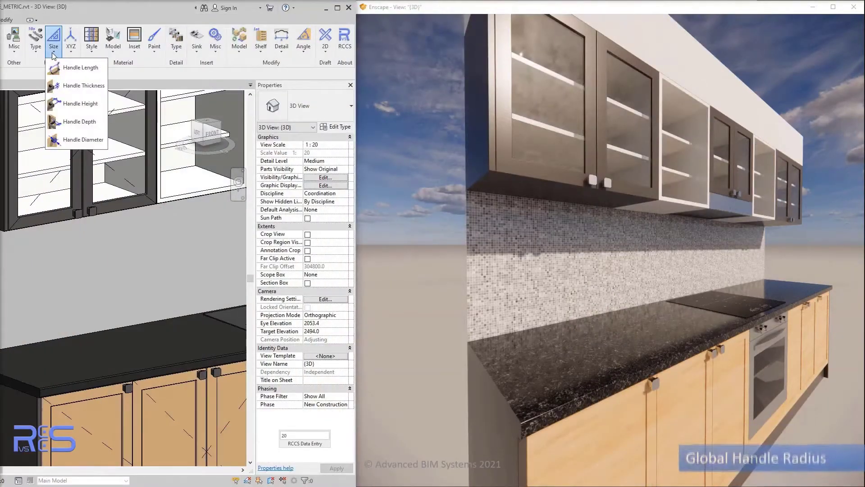
left_click(83, 140)
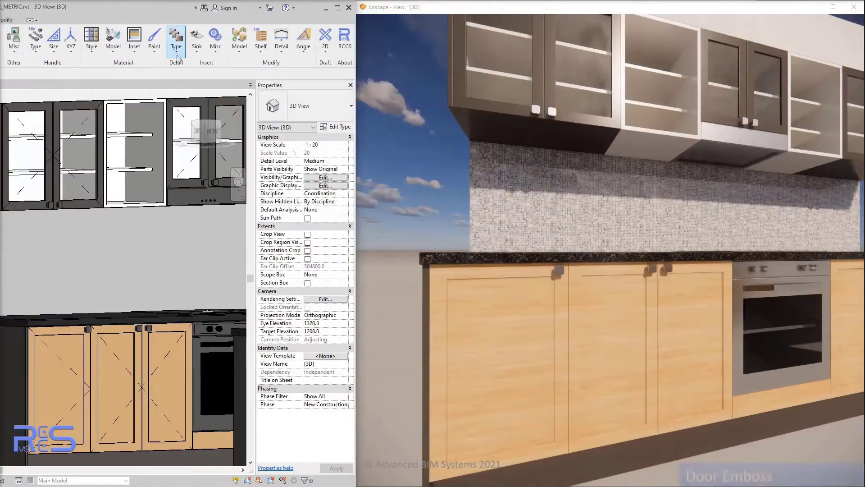
- Turn on the door emboss for the single-door and double-door base cabinets beside the oven
left_click(177, 50)
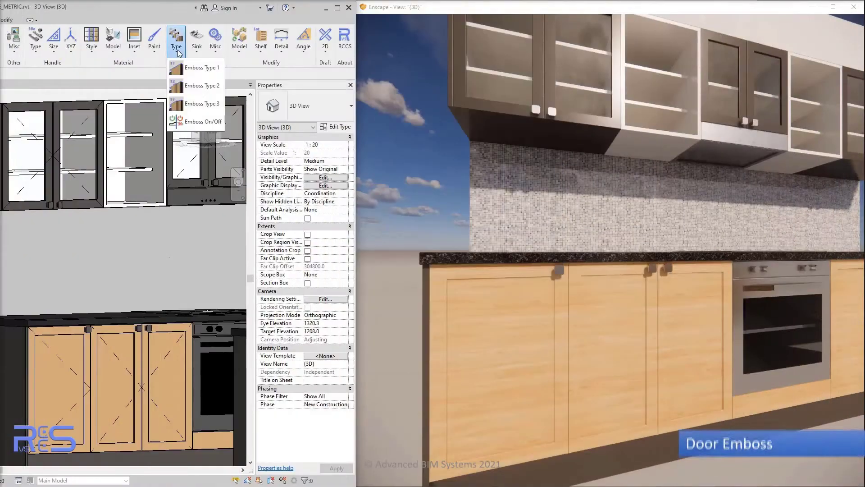
left_click(198, 122)
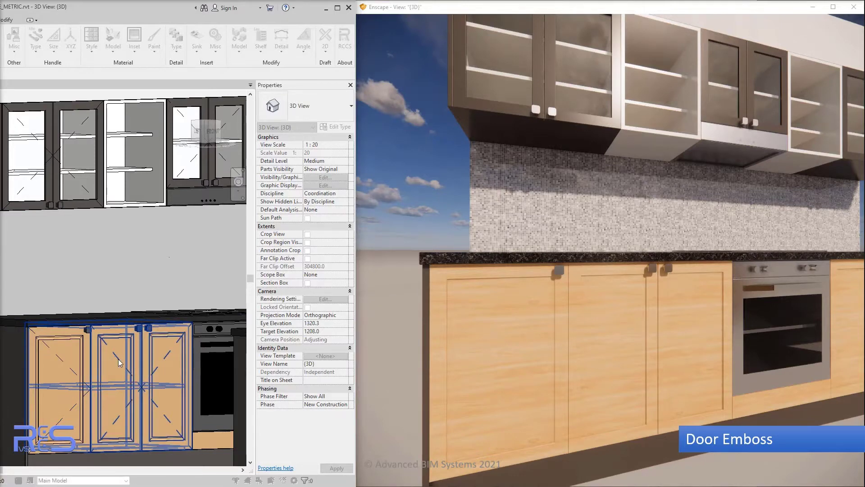
right_click(120, 222)
left_click(137, 228)
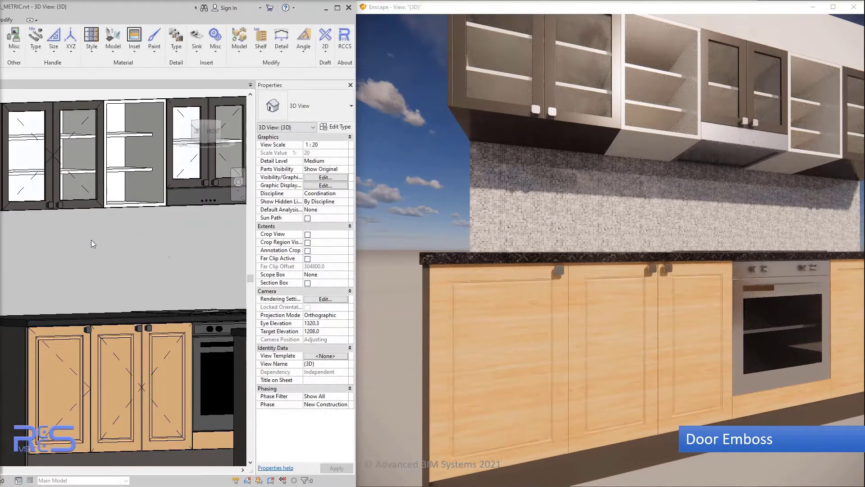
- Turn on the door emboss for the glass double-door upper cupboards as well
right_click(91, 240)
left_click(135, 259)
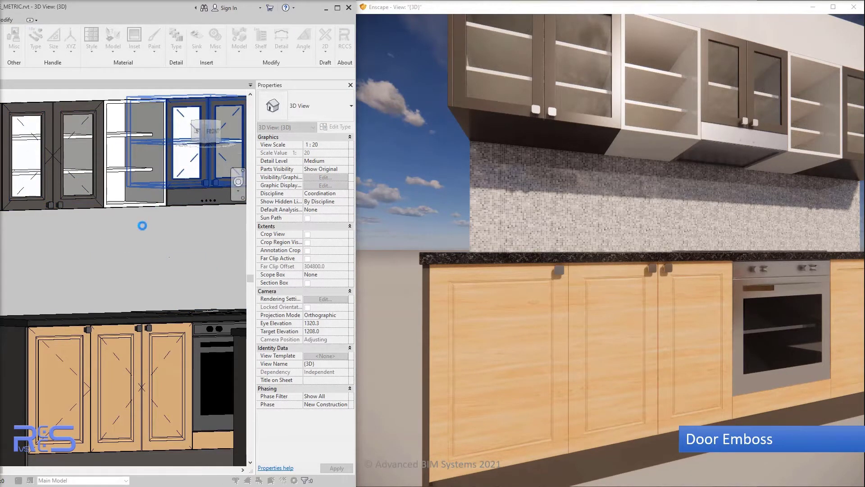
right_click(142, 227)
left_click(151, 232)
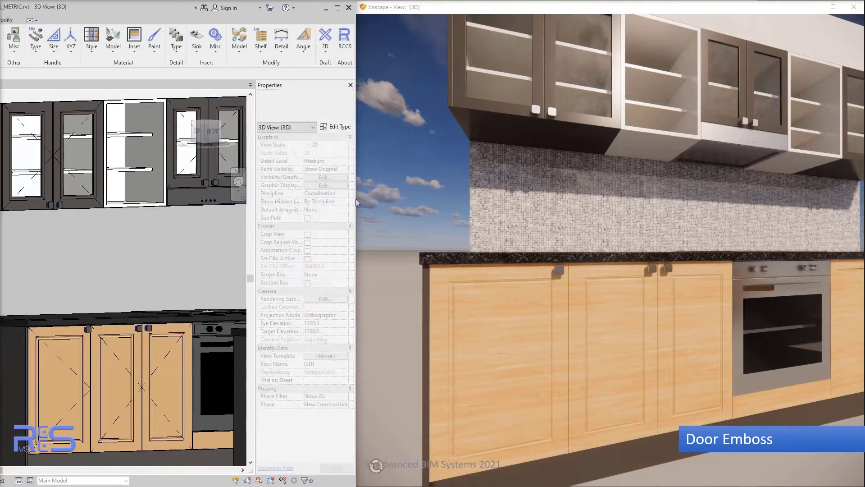
- Change the cabinet doors' emboss profile to Emboss Type 1
left_click_drag(459, 199, 482, 187)
key("w")
key("w")
key("s")
key("s")
key("w")
key("d")
left_click_drag(470, 229, 462, 196)
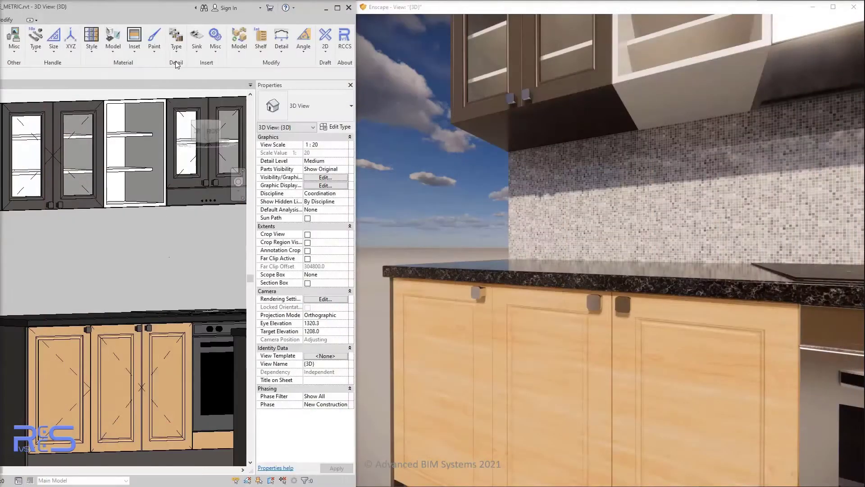
left_click(176, 43)
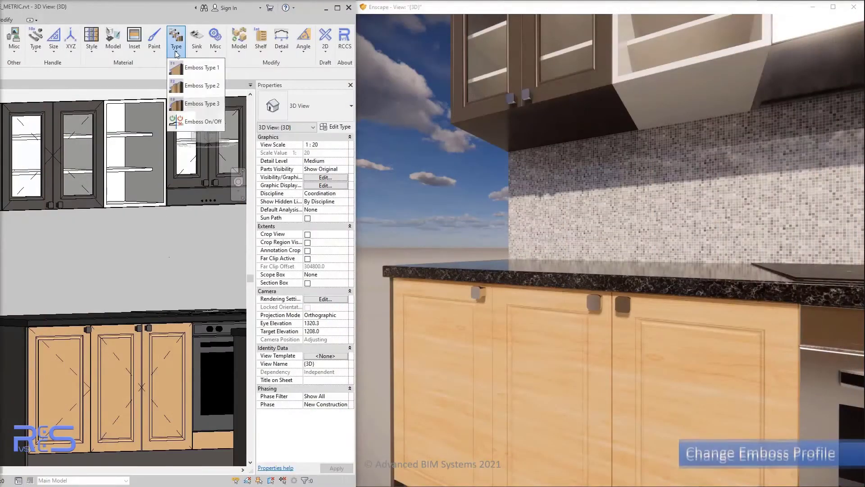
left_click(187, 71)
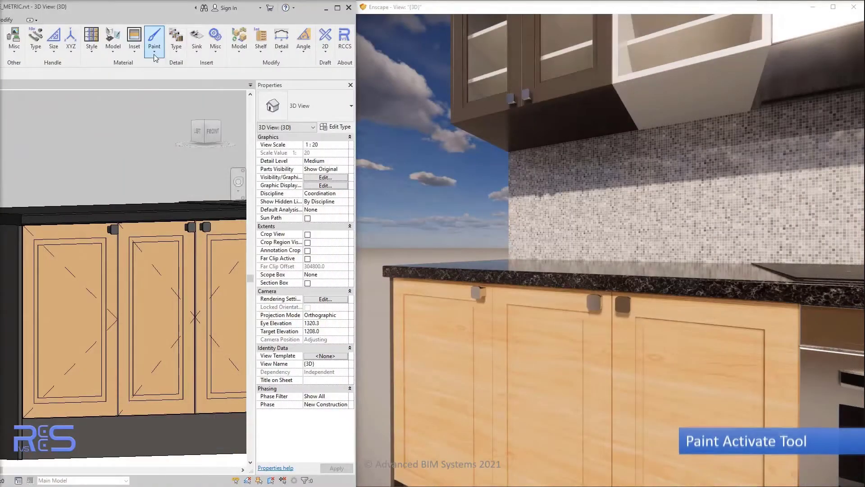
- Use Paint Activate to prepare the base cabinet doors beside the oven for painting
left_click(154, 56)
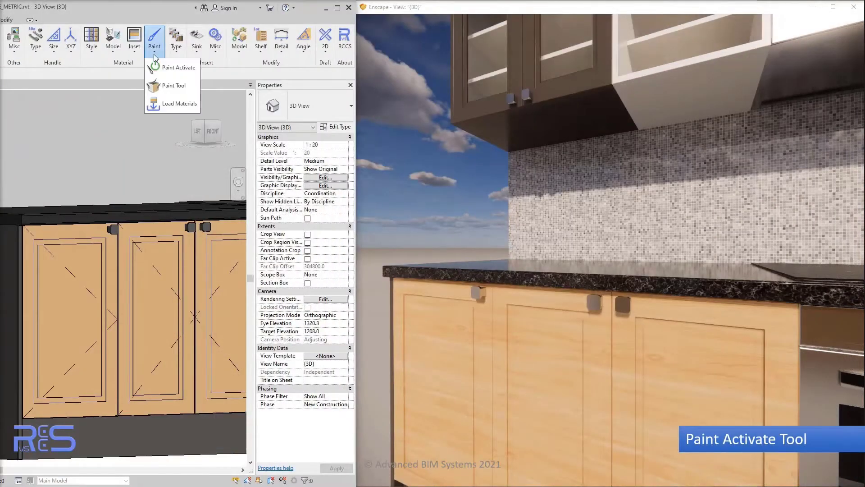
left_click(174, 68)
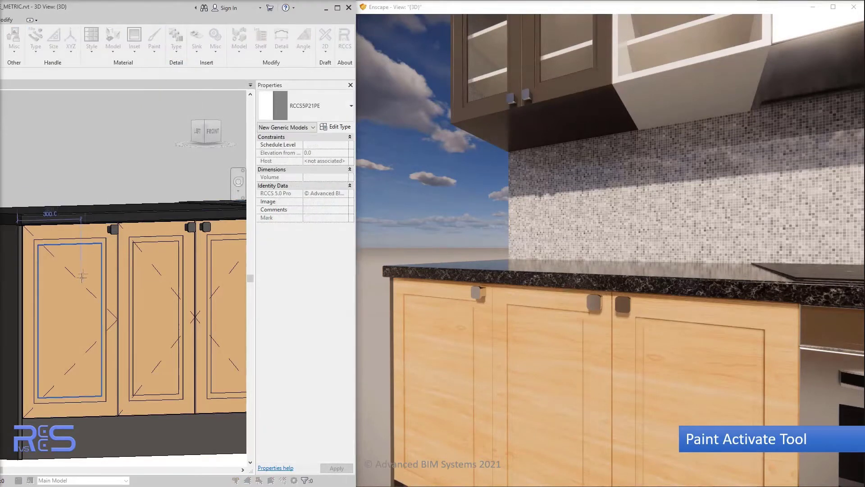
right_click(149, 297)
left_click(163, 305)
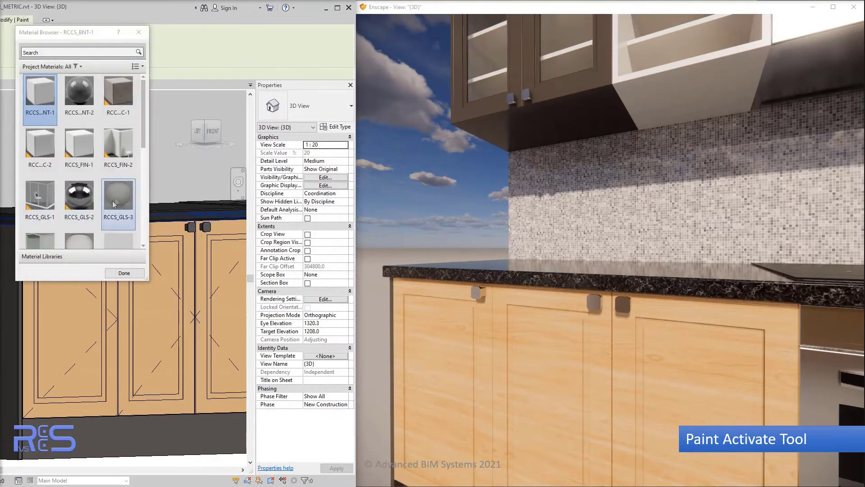
- Paint the emboss frame on the single-door base cabinet's door with the RCCS_VNR-1 material
scroll(115, 196, "down", 5)
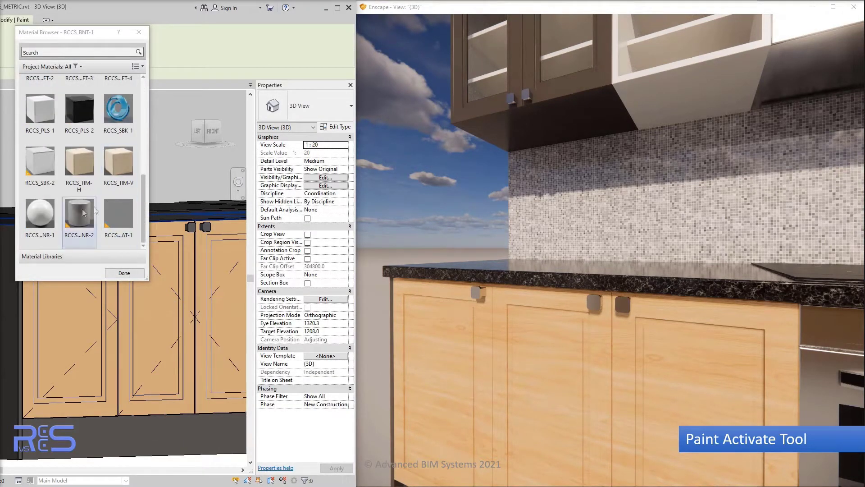
left_click(44, 224)
middle_click_drag(95, 371, 120, 332)
scroll(178, 247, "up", 3)
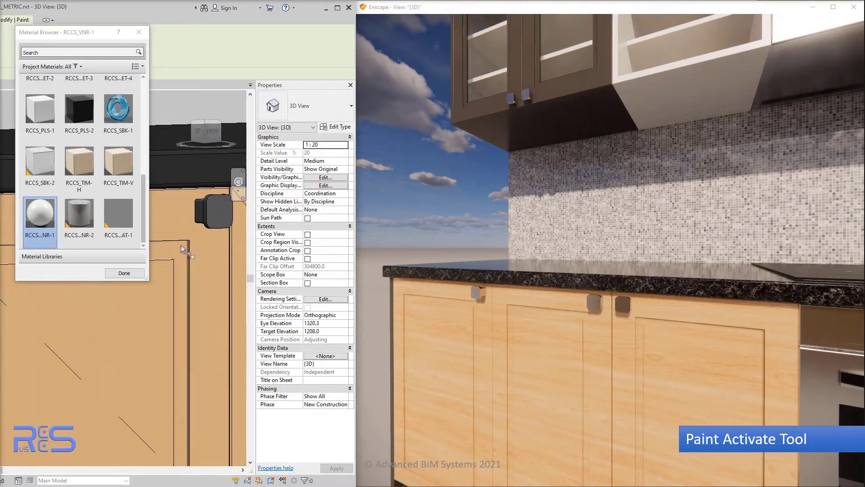
left_click(170, 251)
scroll(170, 251, "down", 3)
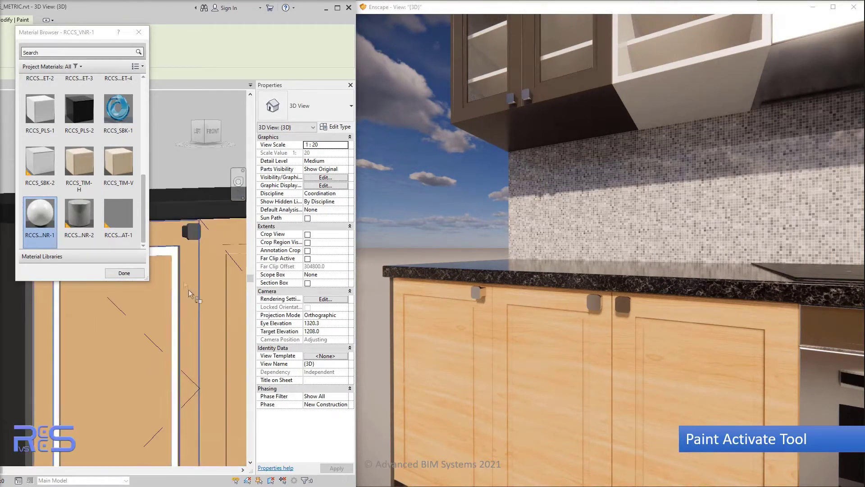
- Paint the emboss frame on the adjacent door of the double-door base cabinet with RCCS_VNR-1, and leave the Paint tool
middle_click_drag(189, 289, 106, 331)
scroll(181, 283, "up", 3)
left_click(188, 264)
scroll(190, 271, "down", 4)
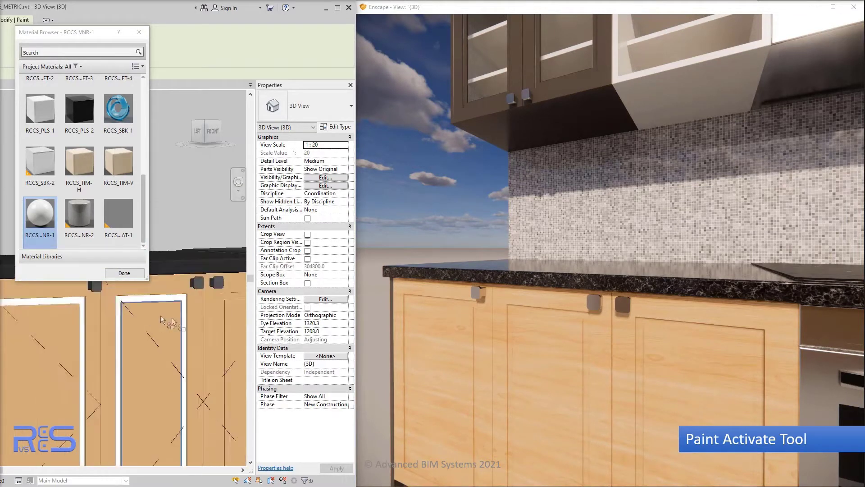
middle_click_drag(208, 327, 117, 338)
scroll(124, 326, "up", 3)
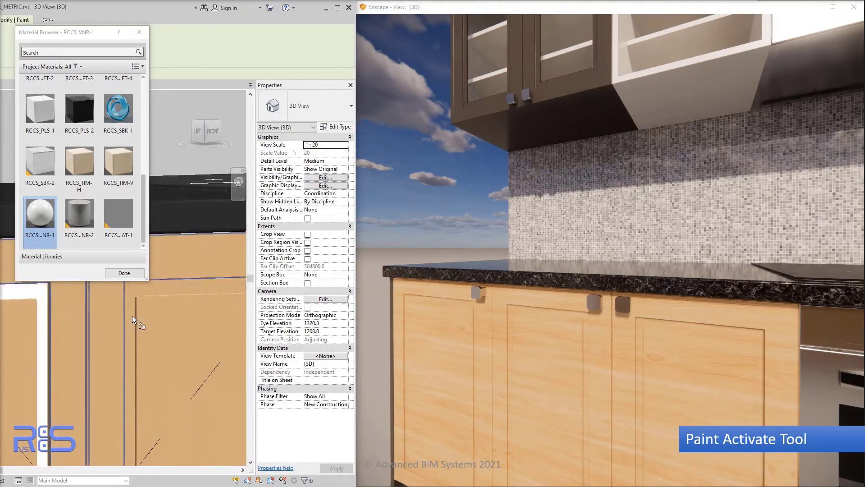
right_click(177, 308)
left_click(190, 315)
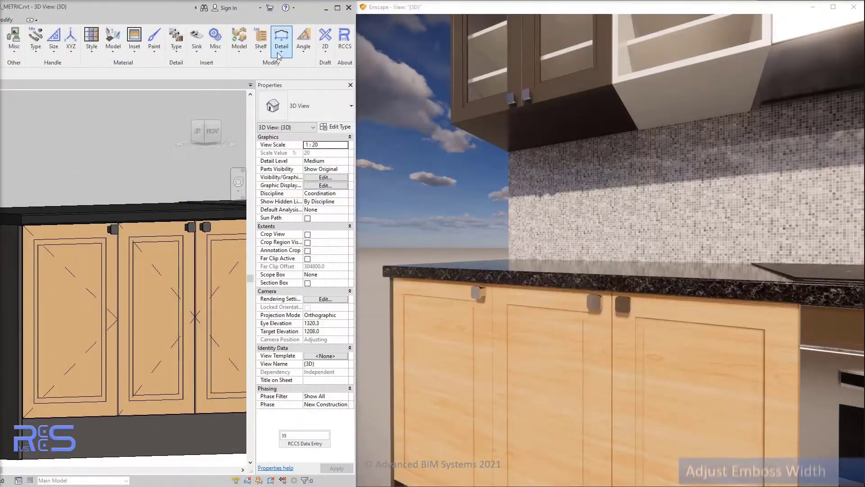
- Set the emboss width to 35 mm on the single-door and double-door base cabinets beside the oven
left_click(278, 53)
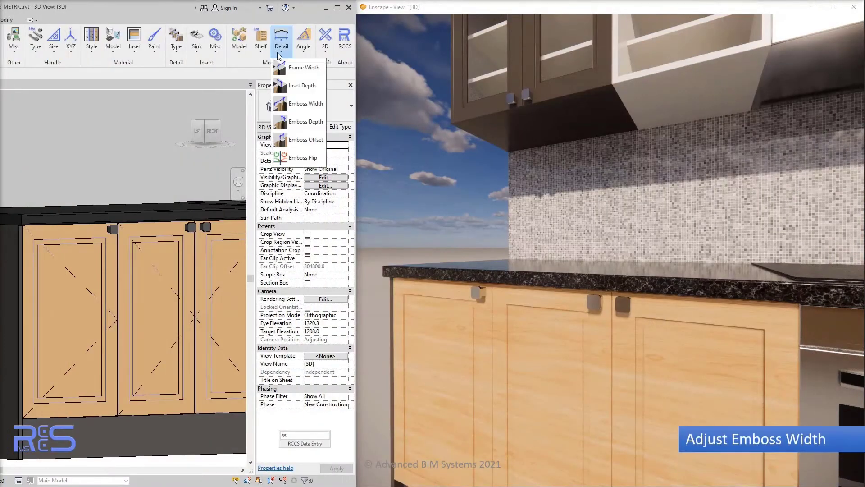
left_click(305, 103)
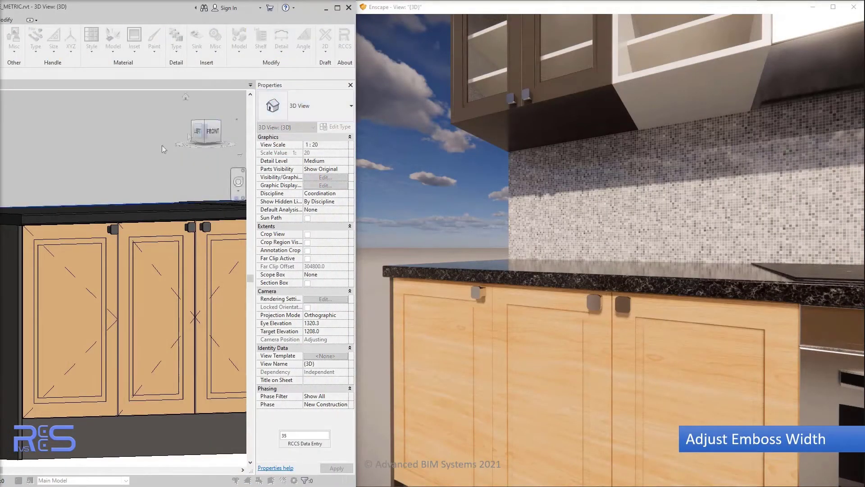
left_click(82, 263)
left_click(148, 285)
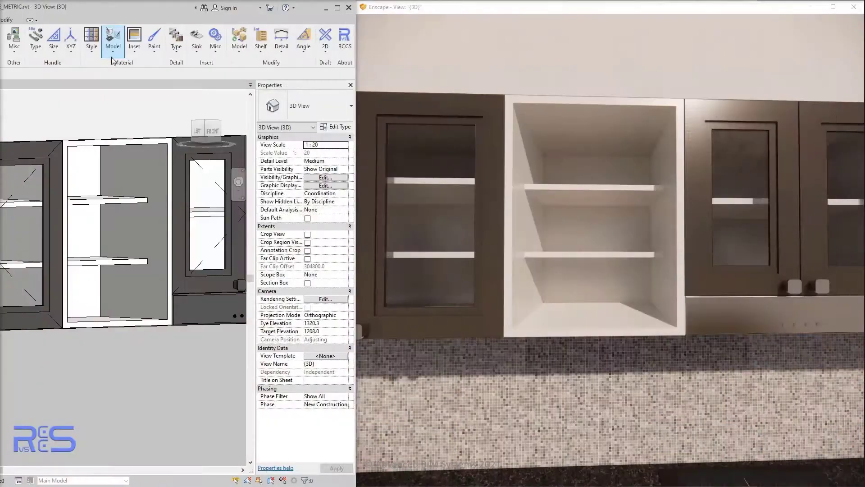
- Apply the Wood Vertical material to the open upper cabinet and the Inner Shelf 1 material to its shelves
left_click(113, 39)
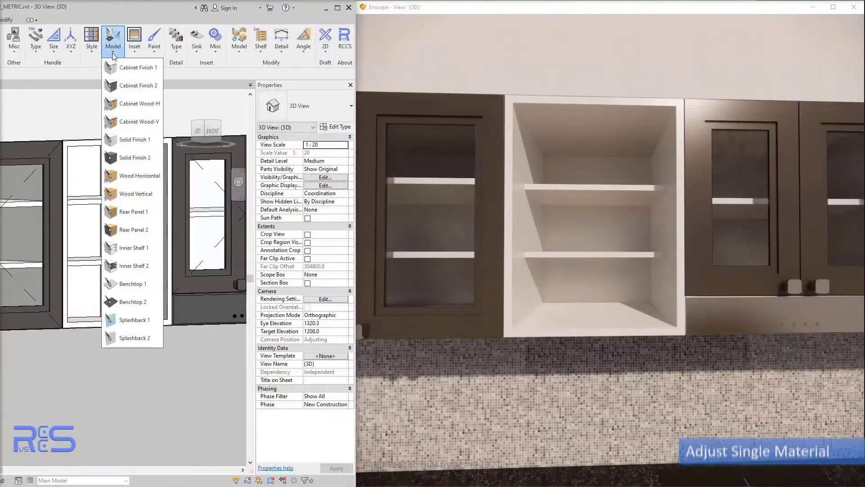
left_click(139, 193)
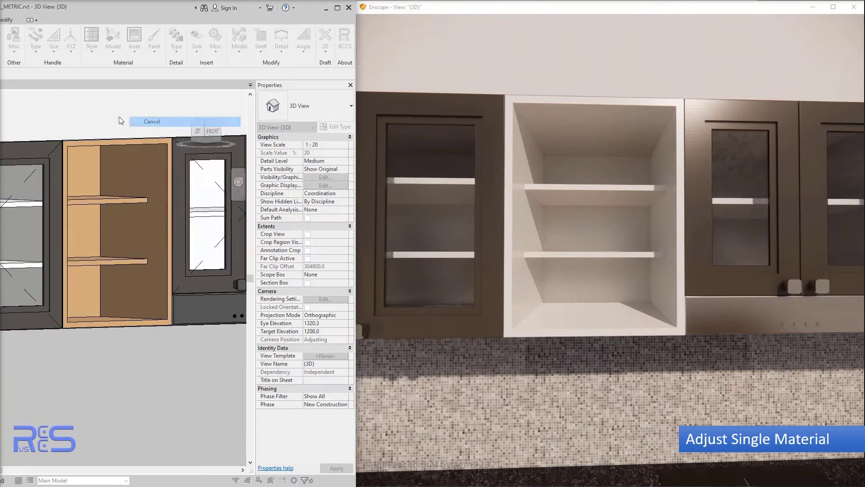
left_click(112, 54)
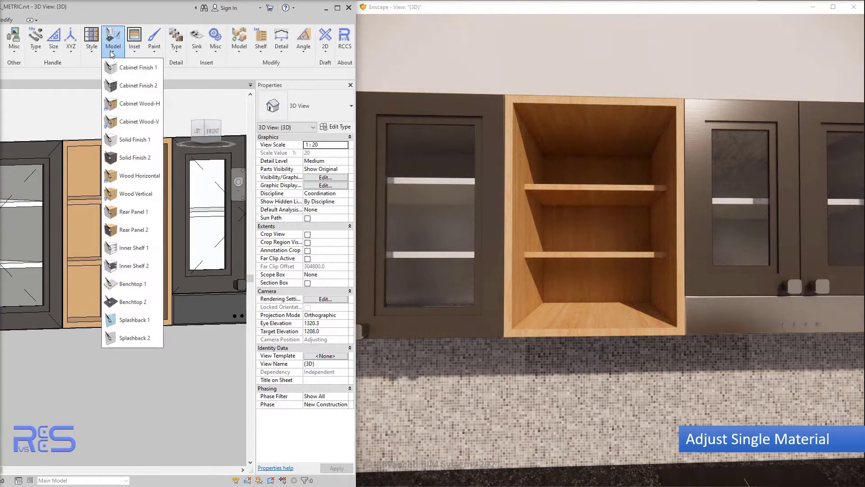
left_click(133, 247)
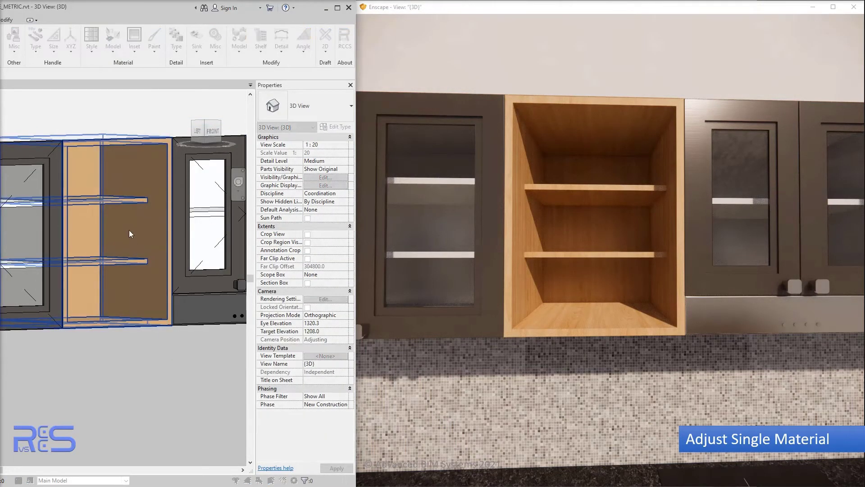
right_click(122, 114)
left_click(136, 118)
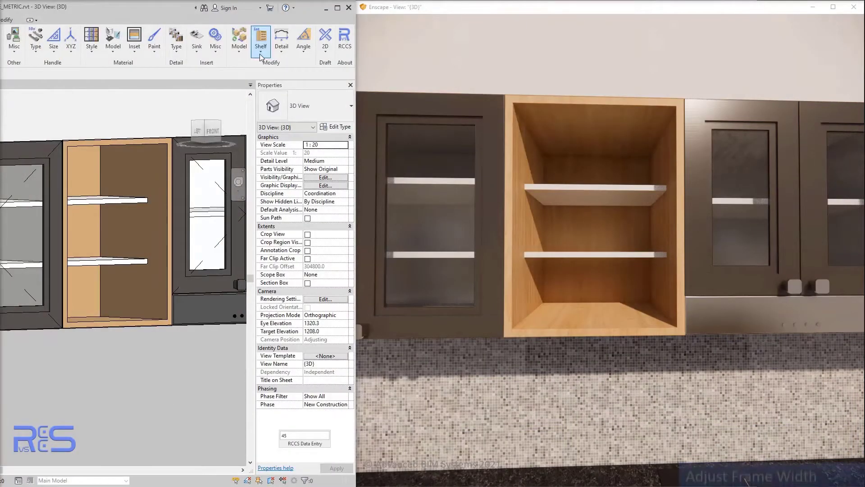
- Set the frame width of the open wood-finished upper cabinet to 45 mm
left_click(261, 38)
left_click(269, 72)
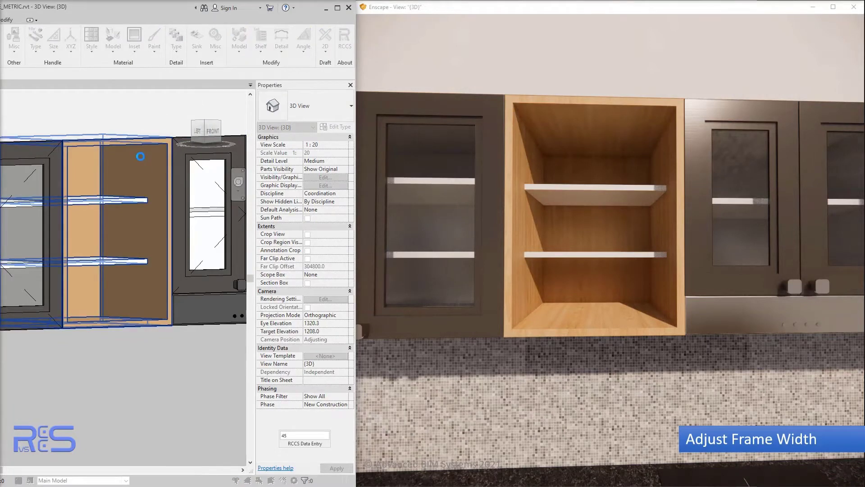
right_click(142, 158)
left_click(153, 165)
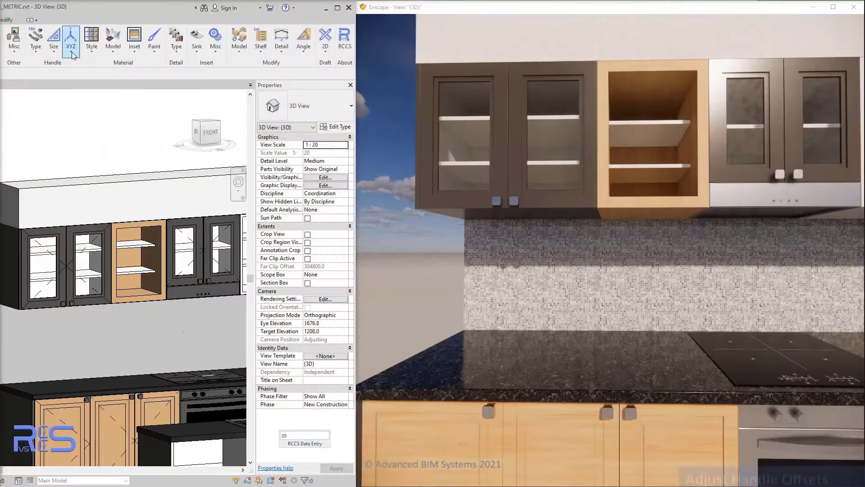
- Set the handle X offset to 20 mm on the glass-door upper cabinets and the base cabinets left of the oven
left_click(72, 54)
left_click(93, 122)
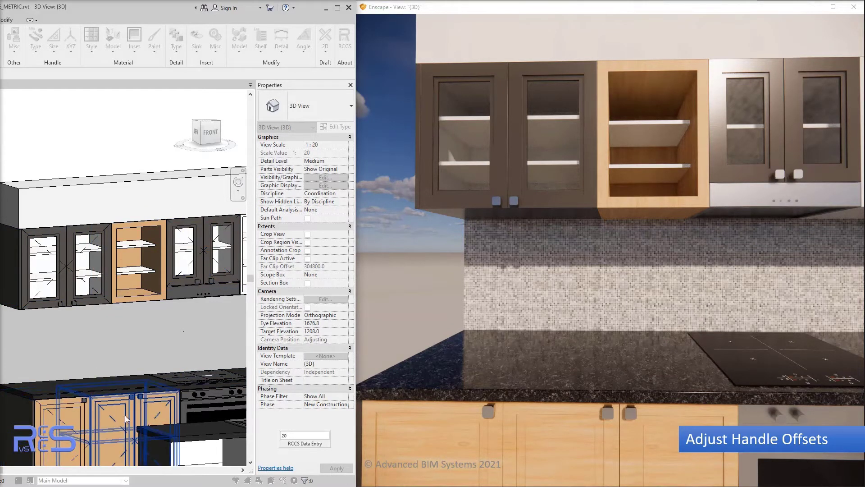
right_click(116, 342)
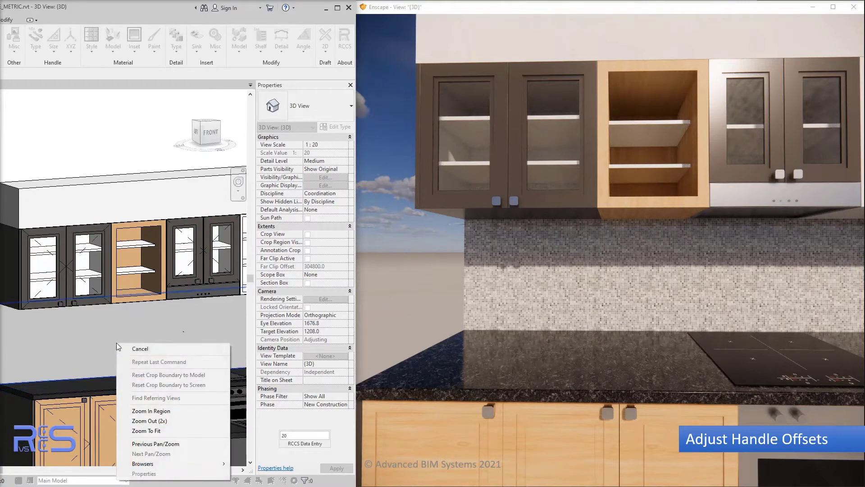
left_click(132, 348)
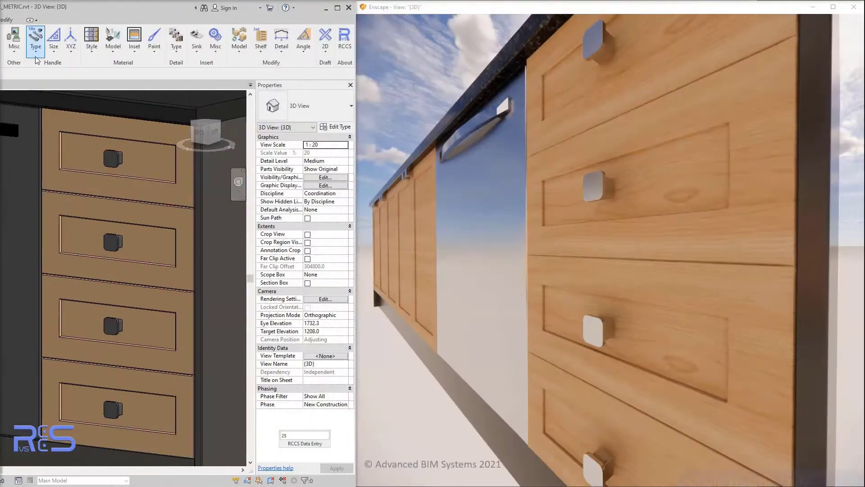
- Change the handles on all four drawers of the drawer cabinet to Knob Handle 2
left_click(36, 40)
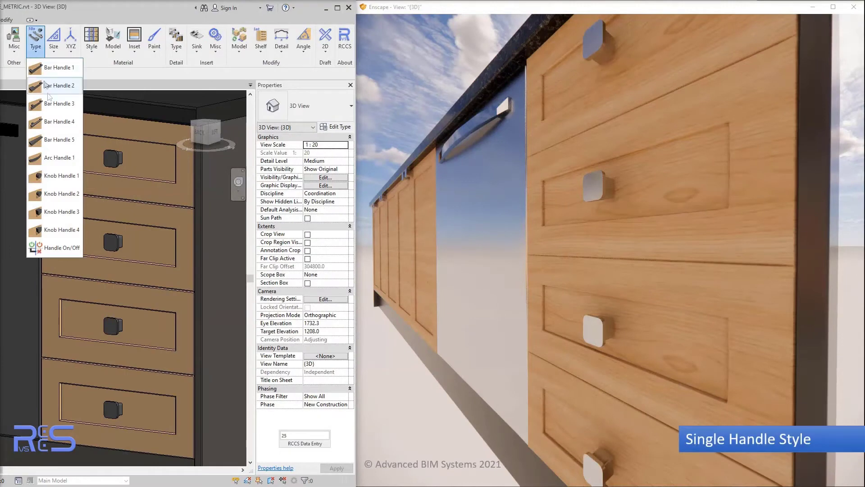
left_click(61, 193)
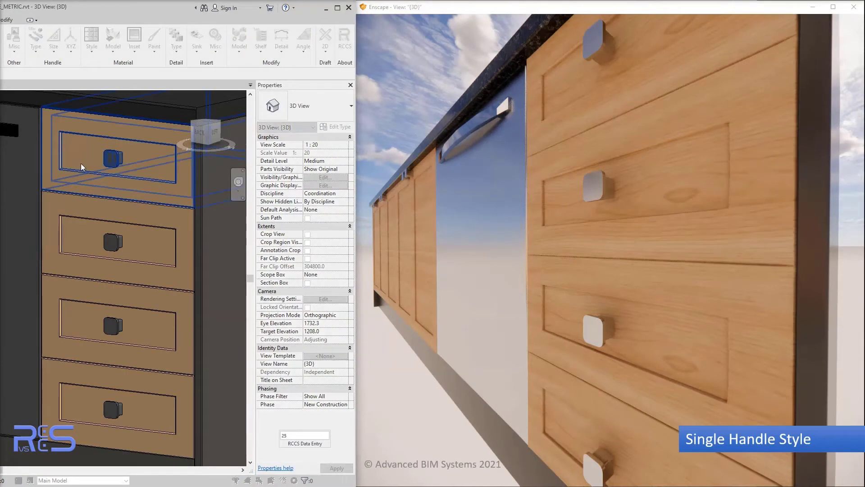
left_click(83, 167)
left_click(91, 222)
left_click(88, 315)
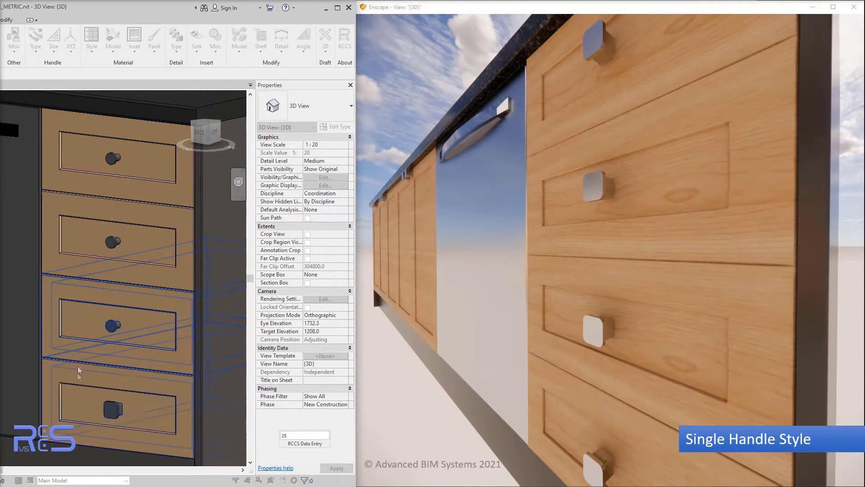
left_click(79, 370)
right_click(83, 260)
left_click(99, 266)
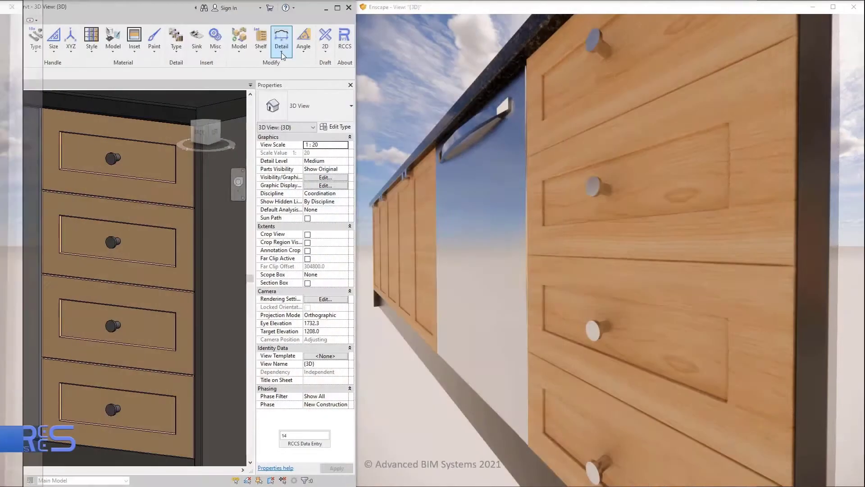
- Set the inset depth to 14 mm on all four drawer fronts of the drawer cabinet
left_click(282, 53)
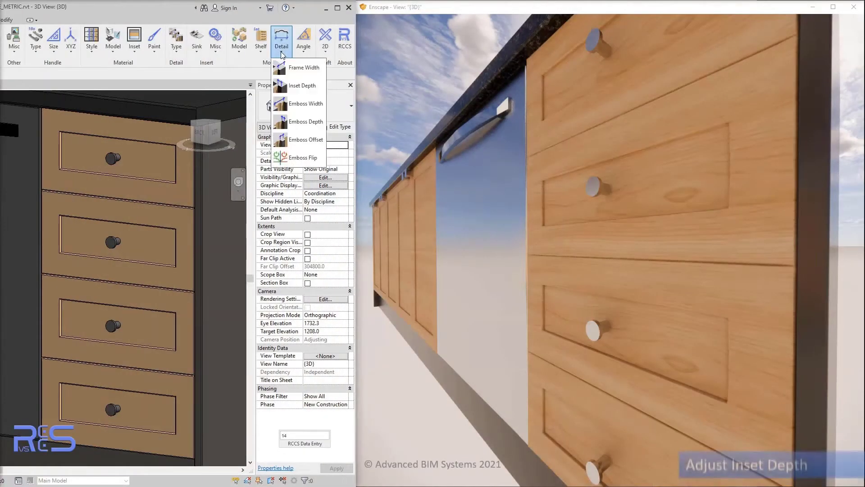
left_click(301, 85)
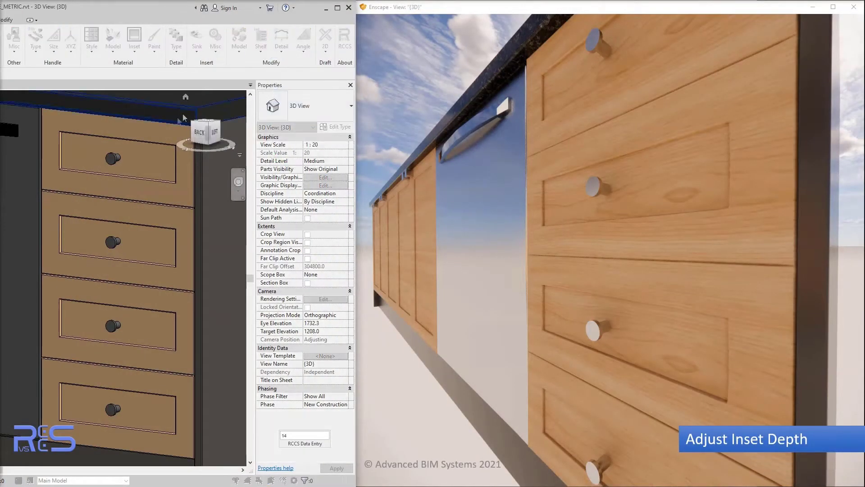
left_click(141, 156)
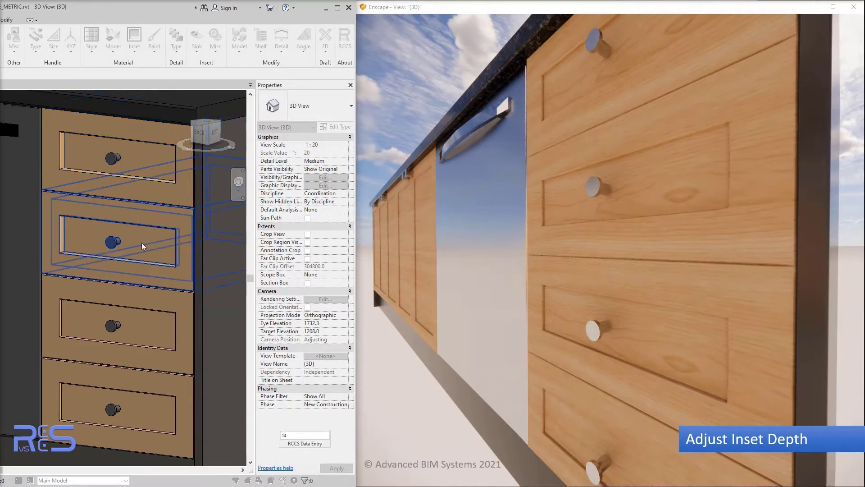
left_click(137, 328)
left_click(141, 404)
right_click(144, 402)
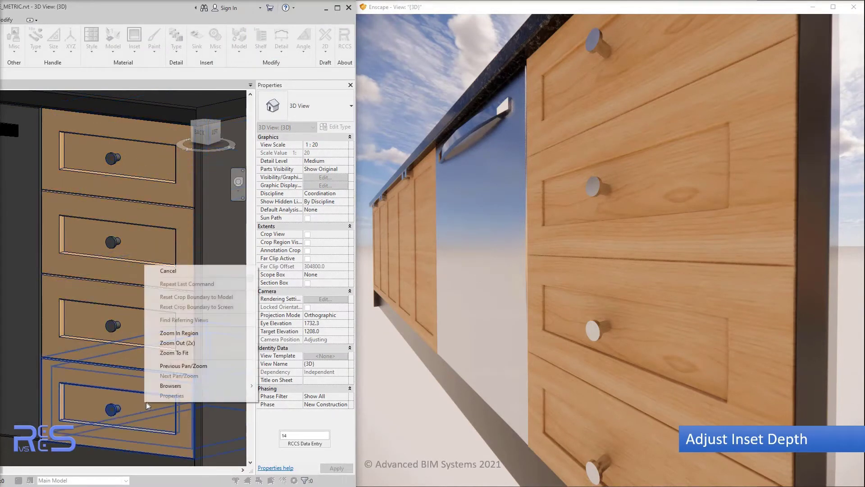
left_click(168, 270)
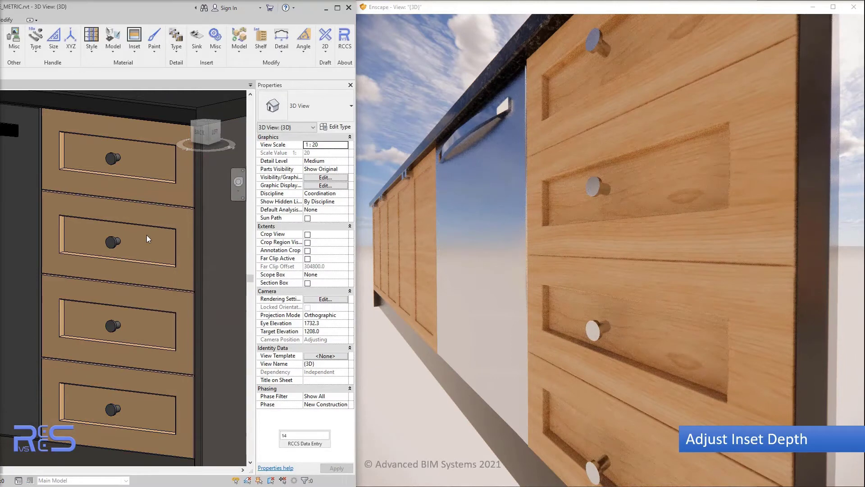
- Set the handle Z offset to 14 mm on all four drawers so the knobs follow the recessed insets
left_click(71, 39)
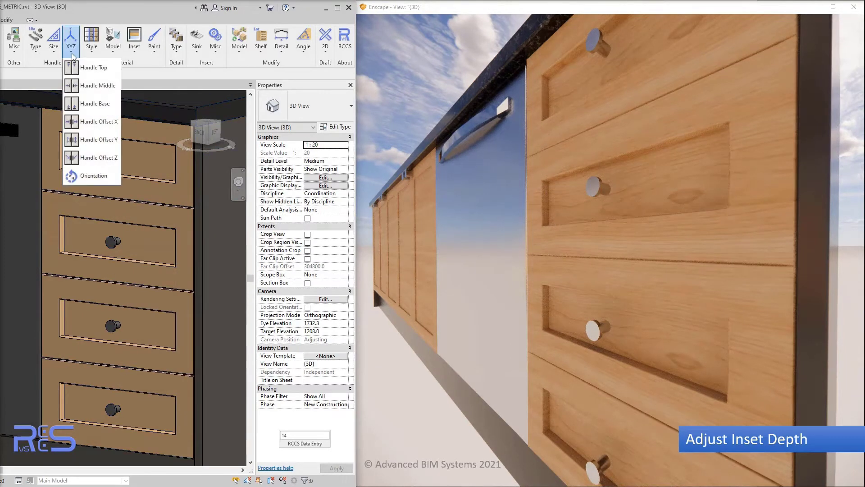
left_click(87, 158)
left_click(94, 161)
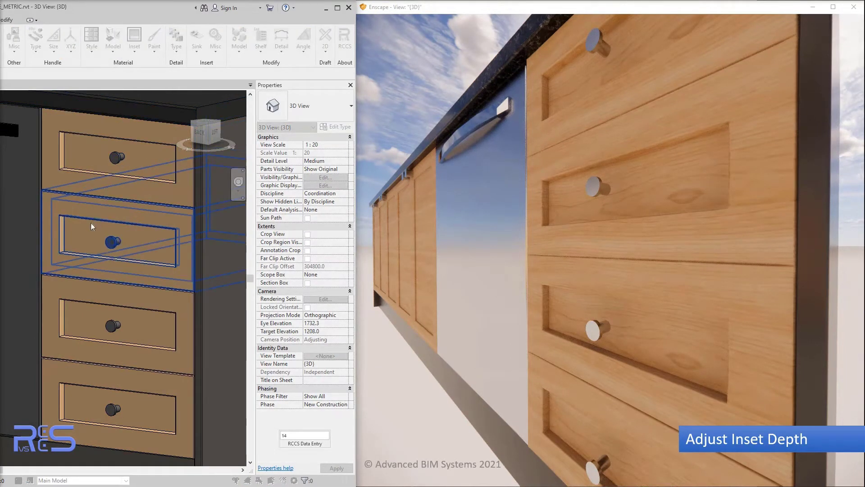
left_click(91, 222)
left_click(81, 333)
left_click(78, 373)
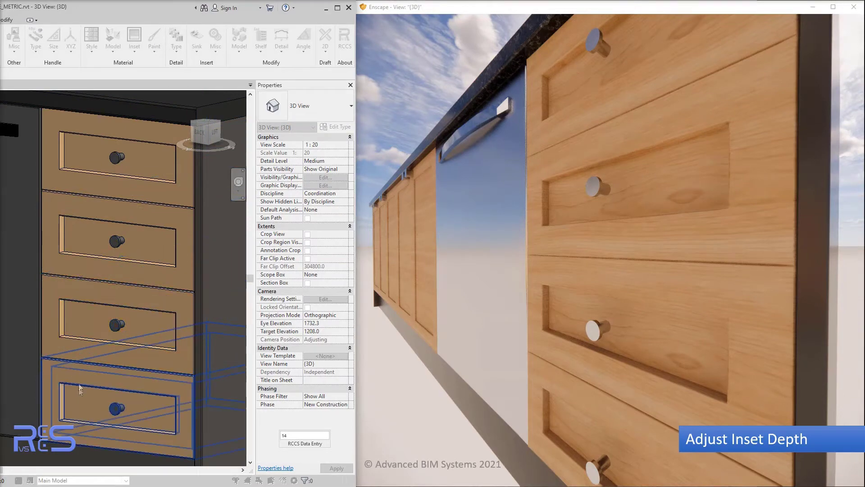
right_click(77, 323)
left_click(97, 332)
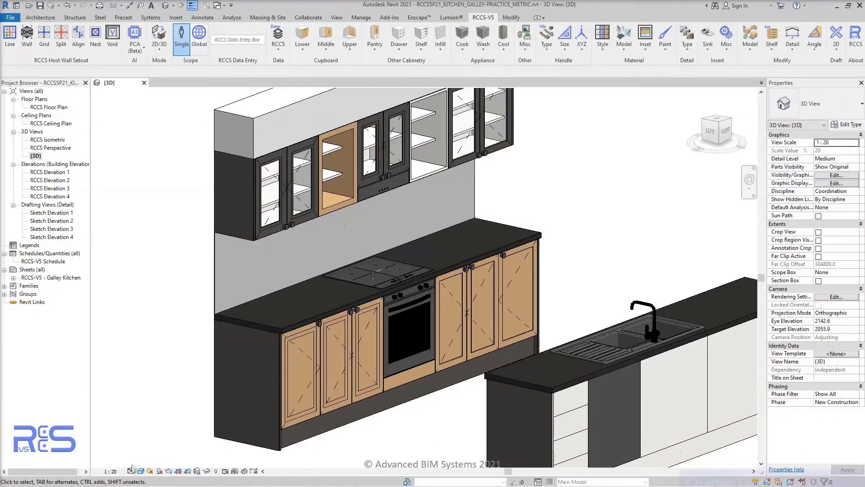
- Switch the 3D view to Coarse detail and set the curtain grid height of the panel below the oven to 125 mm
left_click(132, 469)
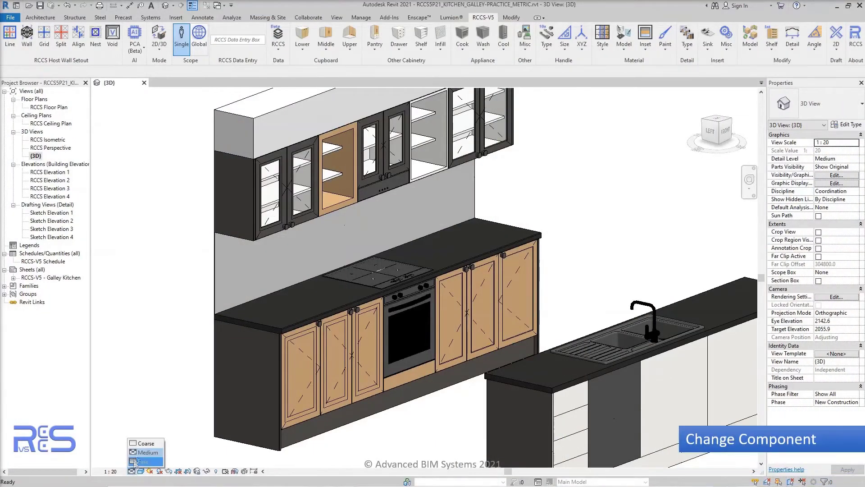
left_click(141, 444)
middle_click_drag(414, 432, 408, 450, "shift")
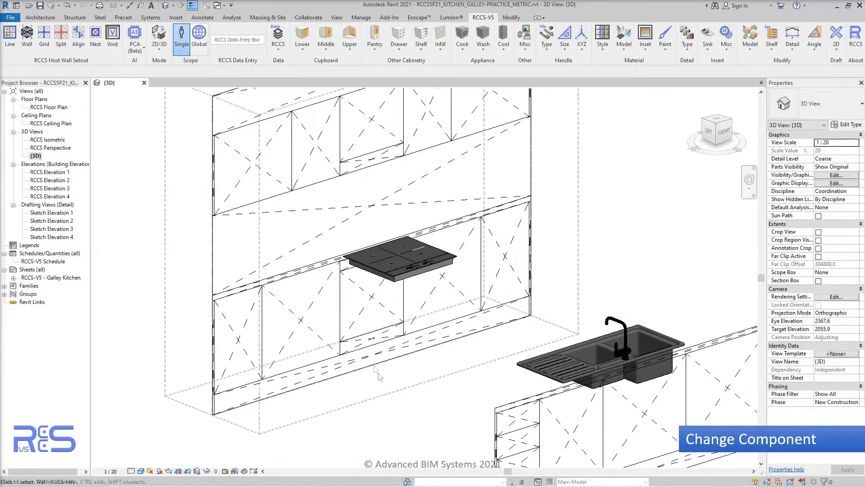
scroll(341, 345, "up", 6)
left_click(336, 306)
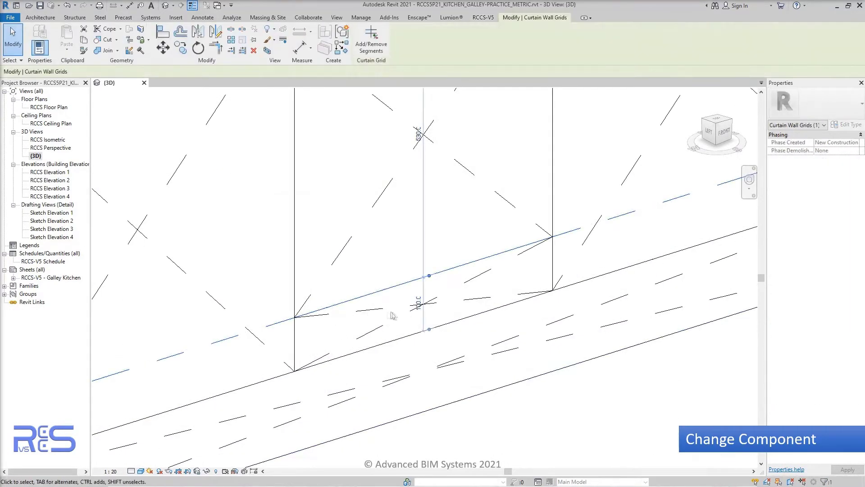
left_click(419, 302)
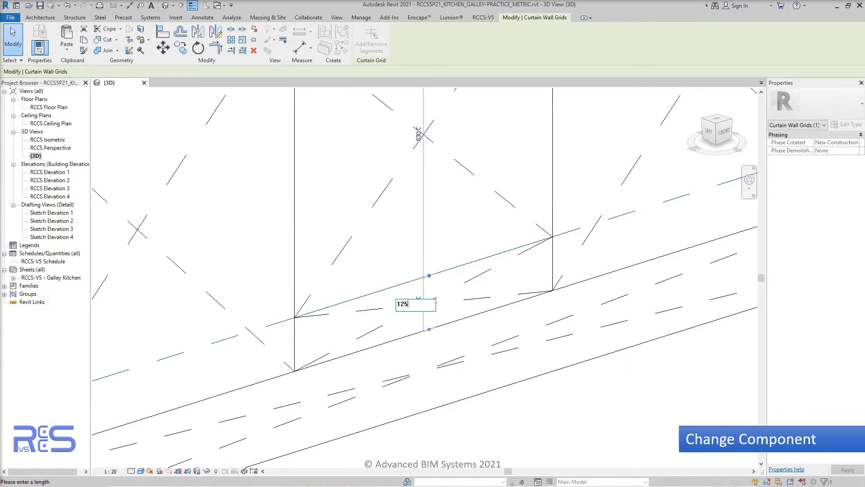
key("Return")
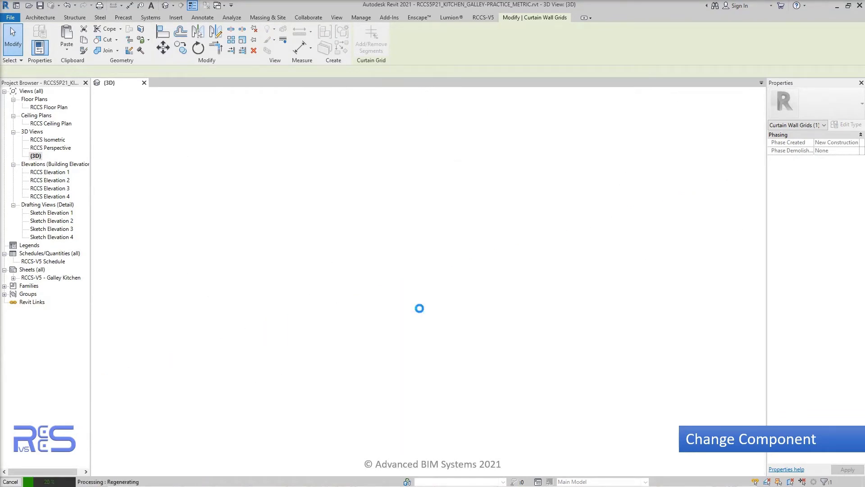
key("Escape")
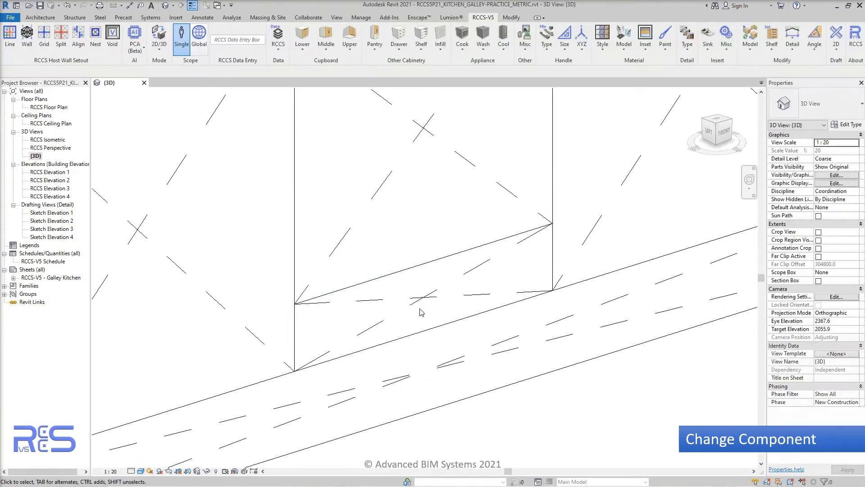
- Return the 3D view to Medium detail and frame the oven and the panel beneath it
left_click(131, 471)
left_click(143, 452)
scroll(266, 377, "down", 2)
middle_click_drag(451, 392, 407, 406)
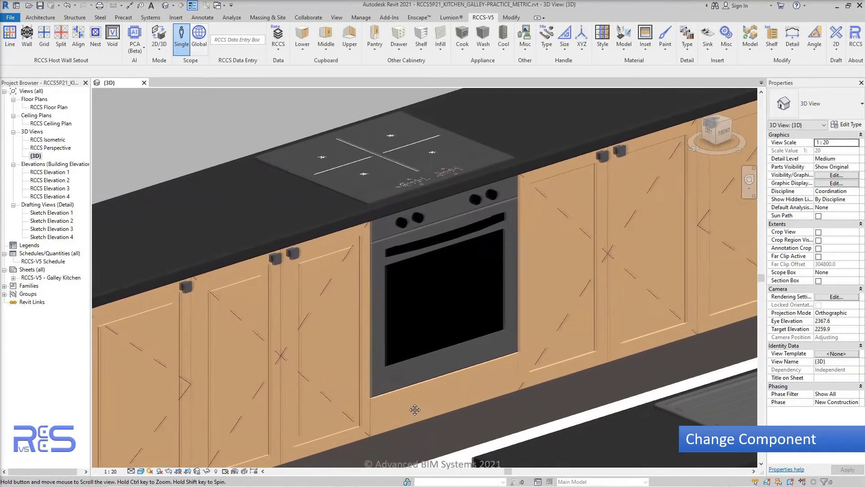
- Enter 580 as the RCCS data value and replace the panel beneath the oven with a Cook appliance component
left_click(243, 41)
type("580")
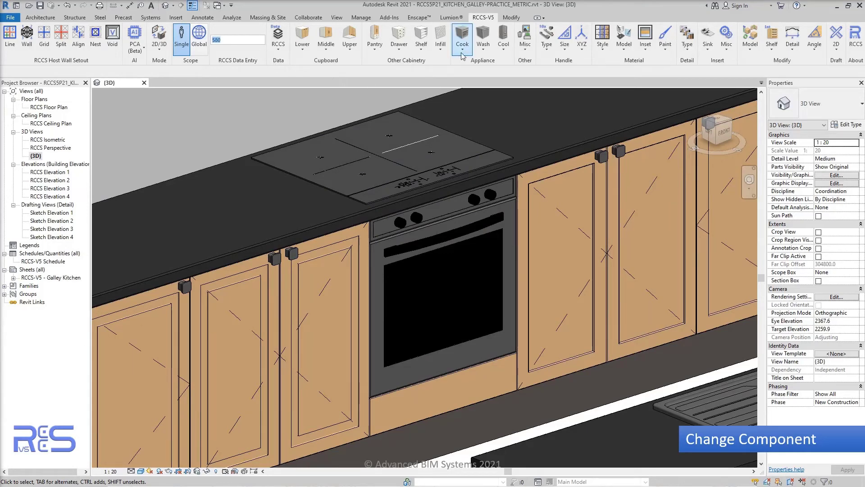
left_click(462, 36)
left_click(481, 176)
left_click(444, 390)
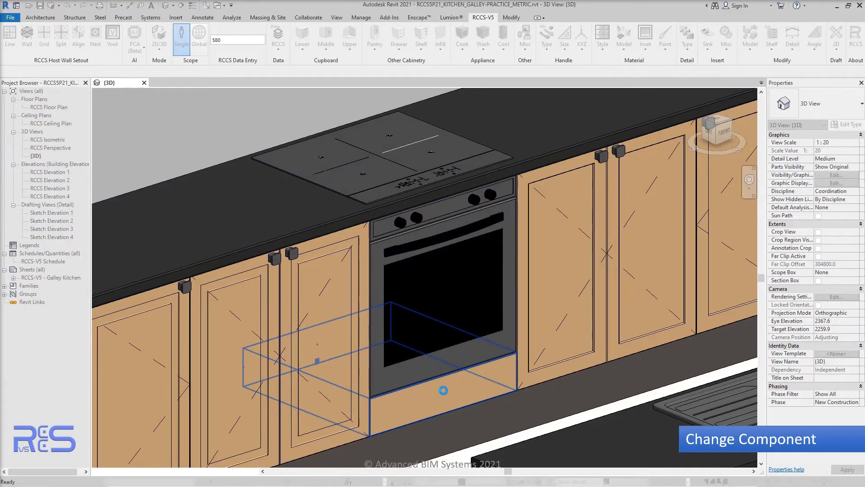
- End the component replacement and apply the Bar Handle 4 style to the oven and the drawer unit beneath it
right_click(440, 234)
left_click(464, 239)
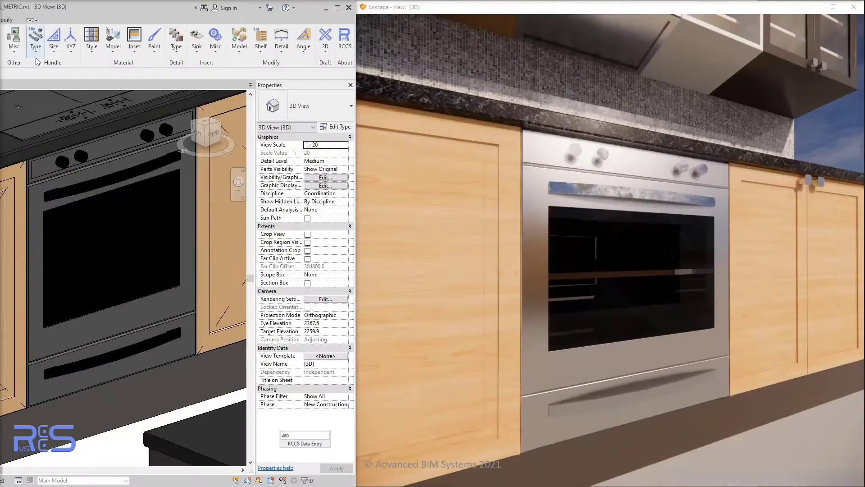
left_click(36, 47)
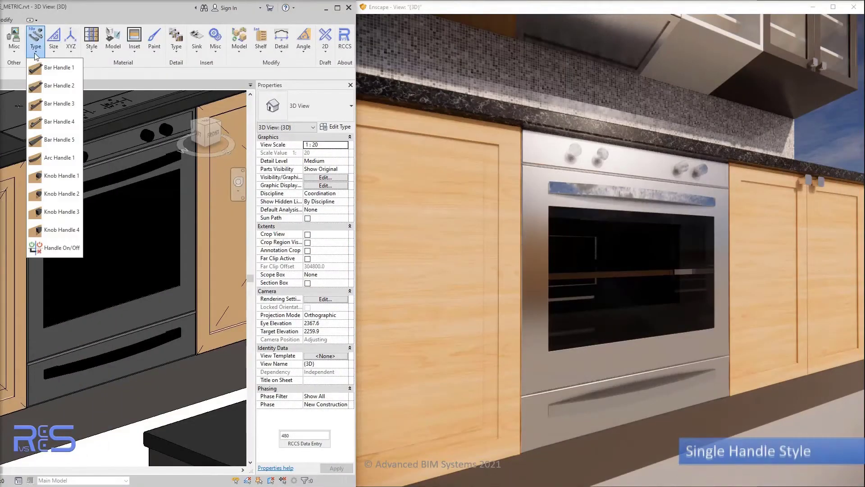
left_click(56, 119)
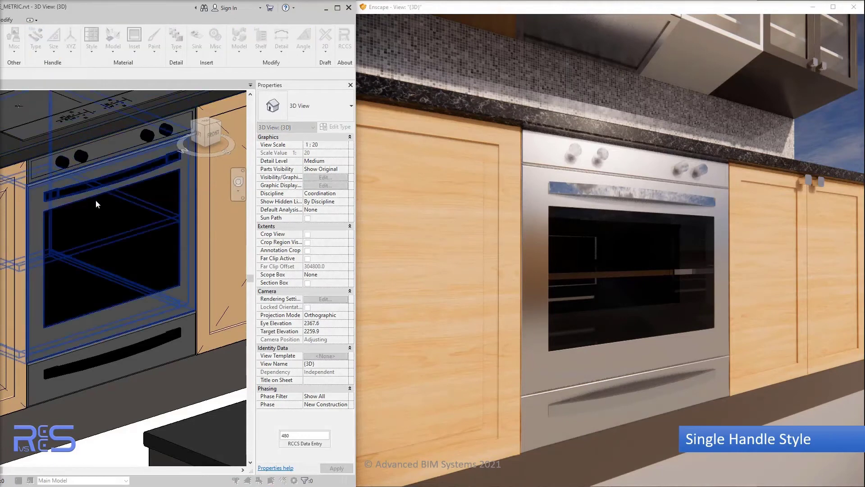
left_click(126, 357)
right_click(125, 357)
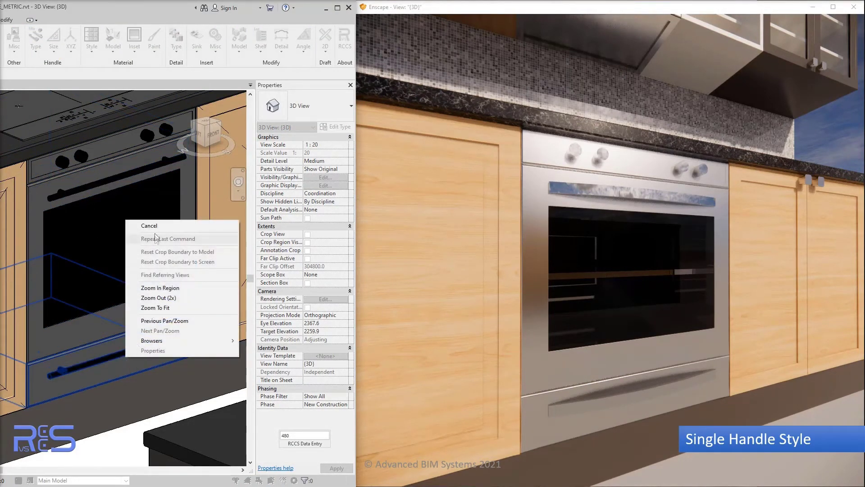
left_click(128, 226)
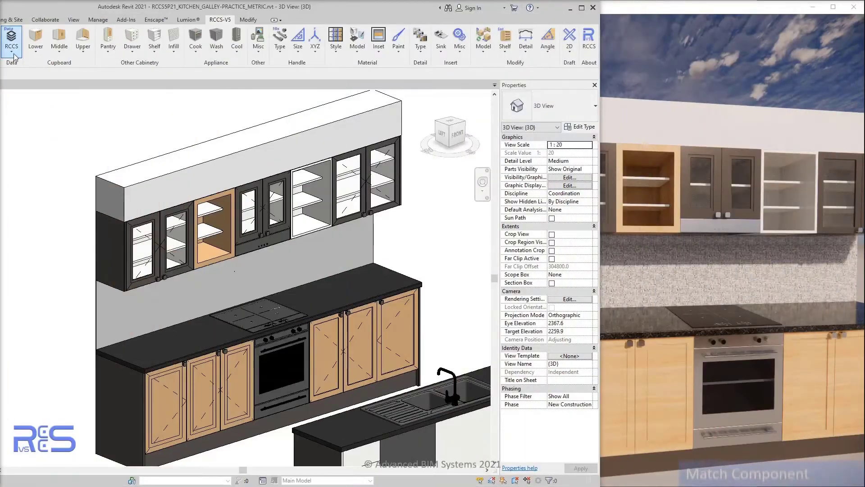
- Match the RCCS data of the timber open-shelf upper unit onto the white open-shelf upper unit
left_click(12, 51)
left_click(28, 68)
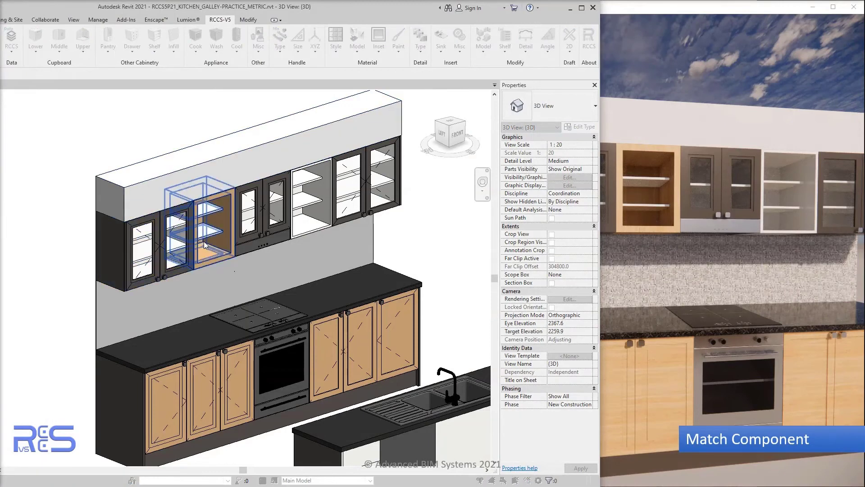
right_click(427, 228)
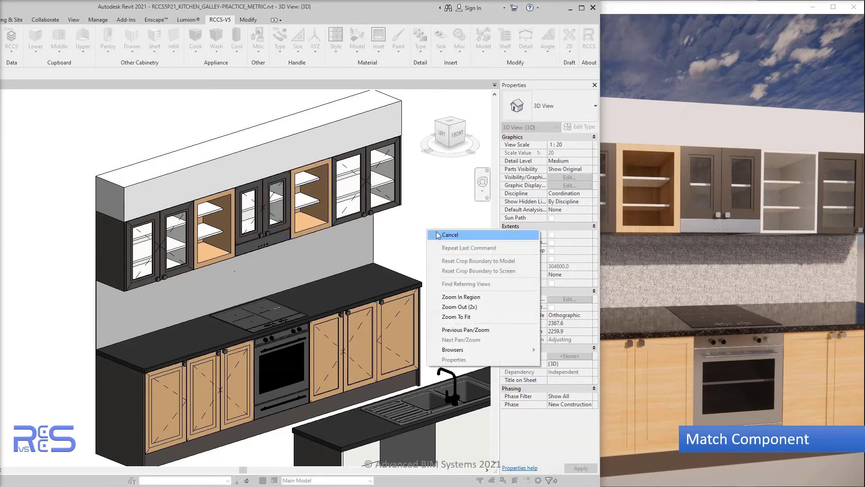
left_click(439, 233)
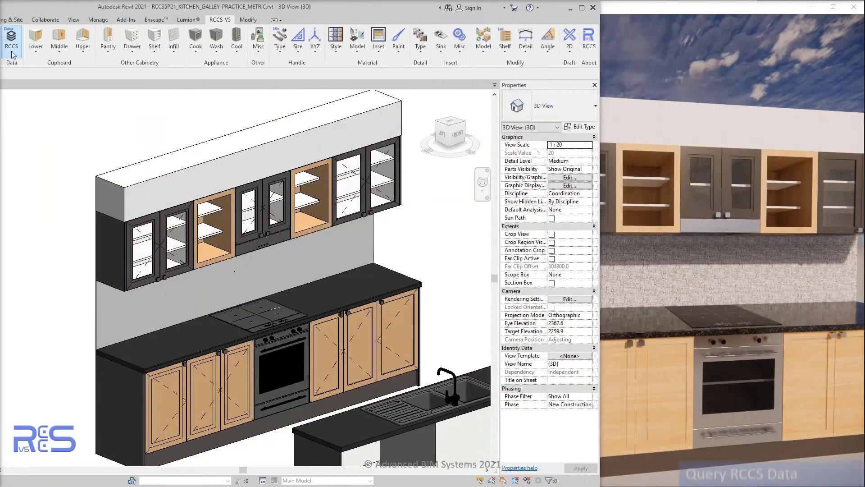
- Query the RCCS data of the two-door upper cupboard at the run's outer end, the two-door lower cupboard beside the oven, and the oven
left_click(11, 40)
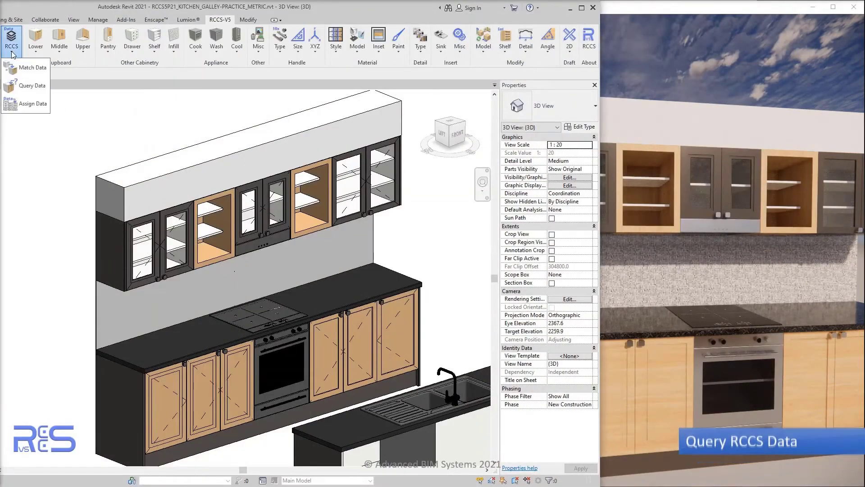
left_click(31, 85)
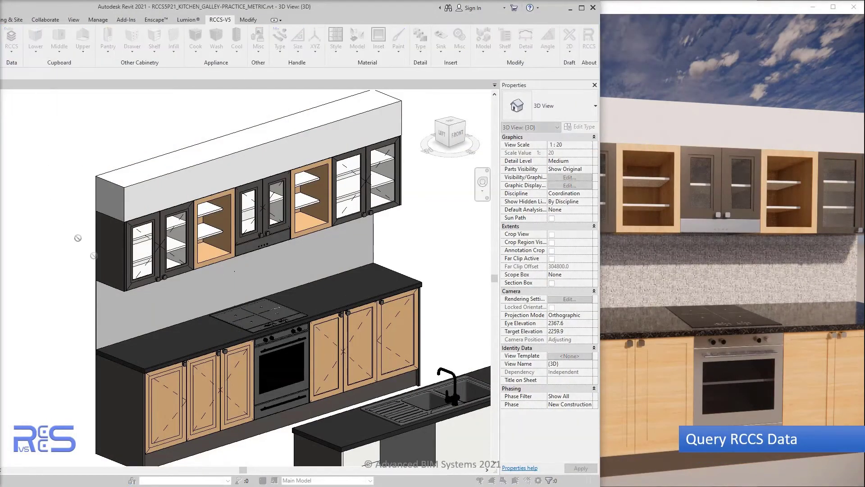
left_click(149, 276)
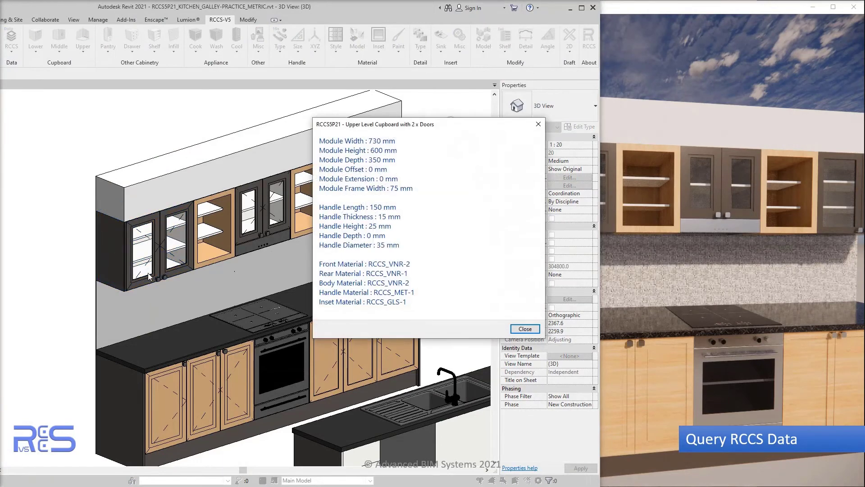
left_click(532, 333)
left_click(224, 384)
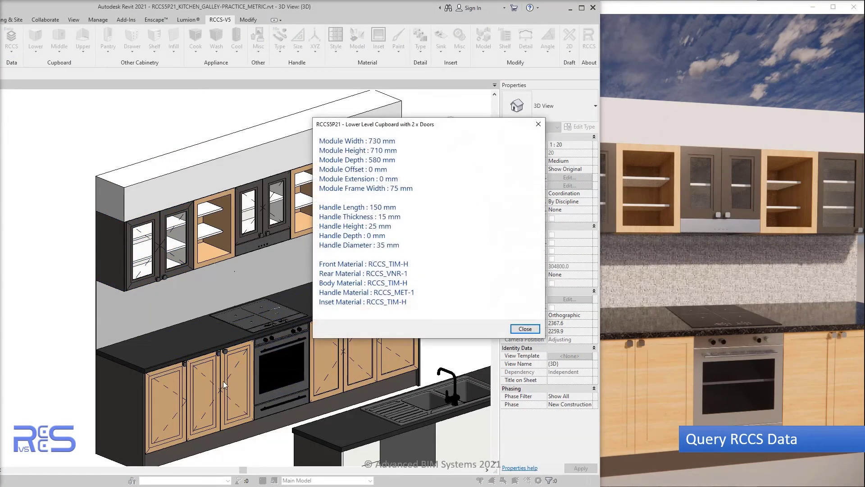
left_click(530, 330)
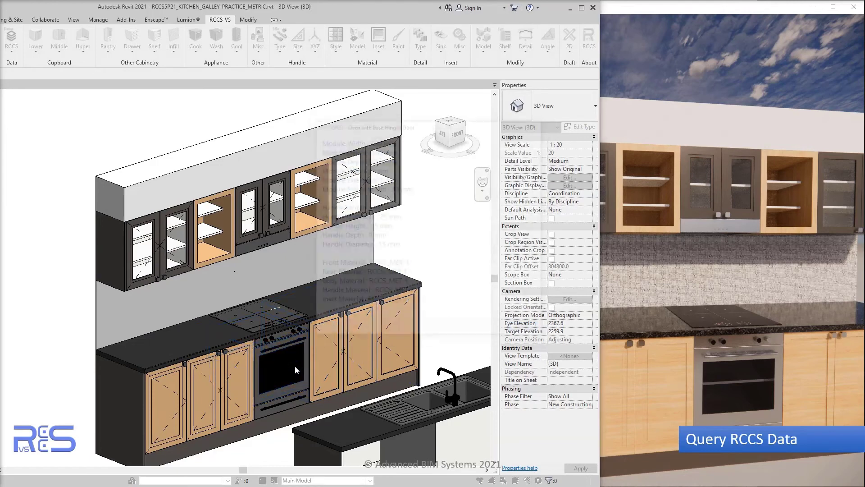
left_click(295, 366)
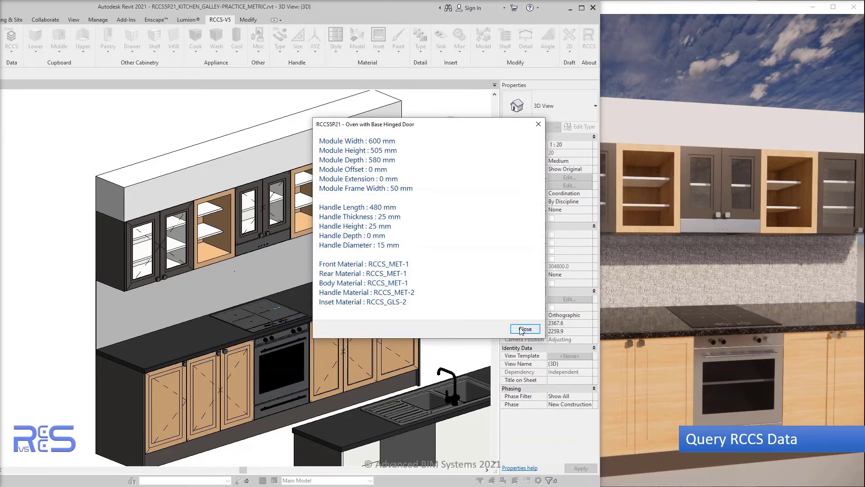